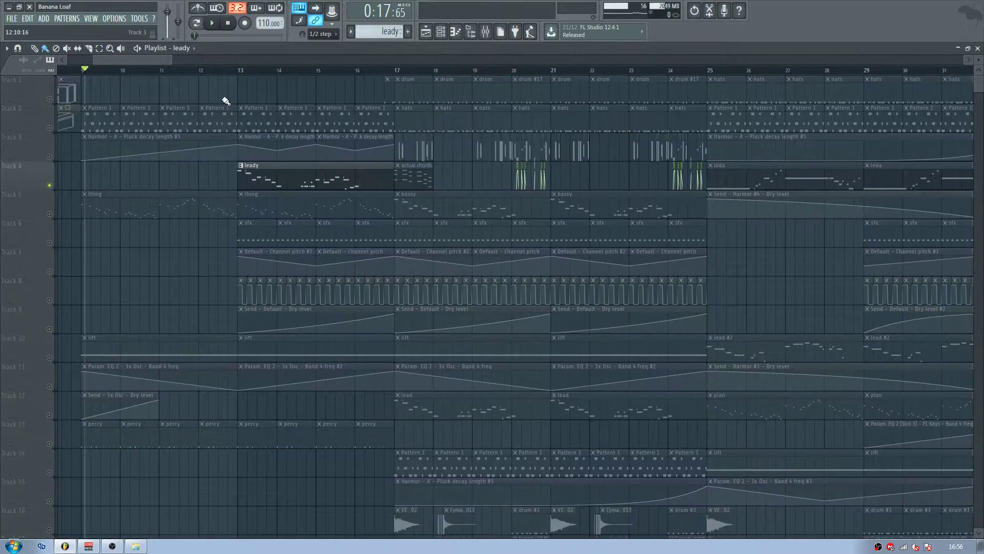
Audition the soloed leady clip from bar 13 with Line snapping and unsolo Track 4 in the playlist
{"action": "left_click", "coordinate": [242, 70]}
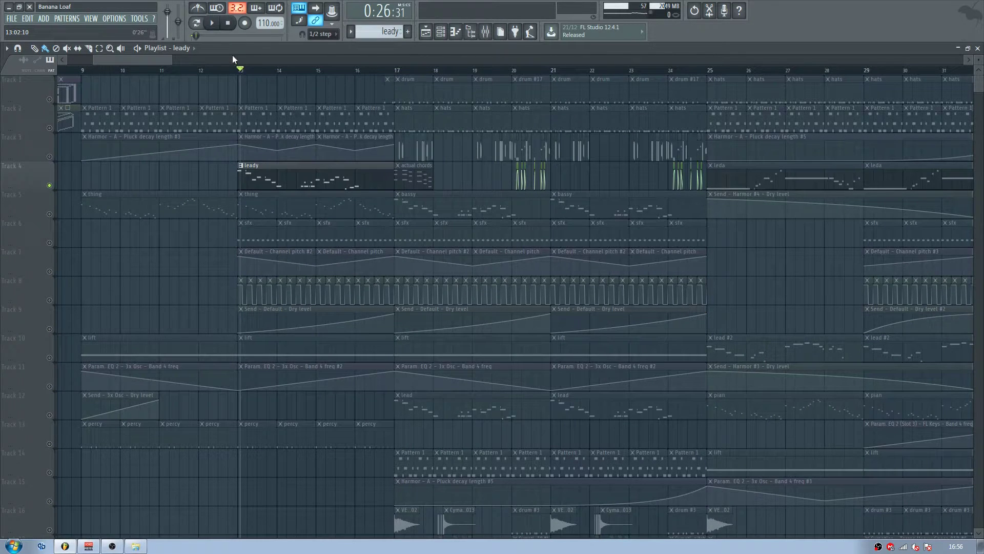
{"action": "left_click", "coordinate": [321, 34]}
{"action": "left_click", "coordinate": [322, 77]}
{"action": "left_click", "coordinate": [239, 70]}
{"action": "left_click", "coordinate": [212, 23]}
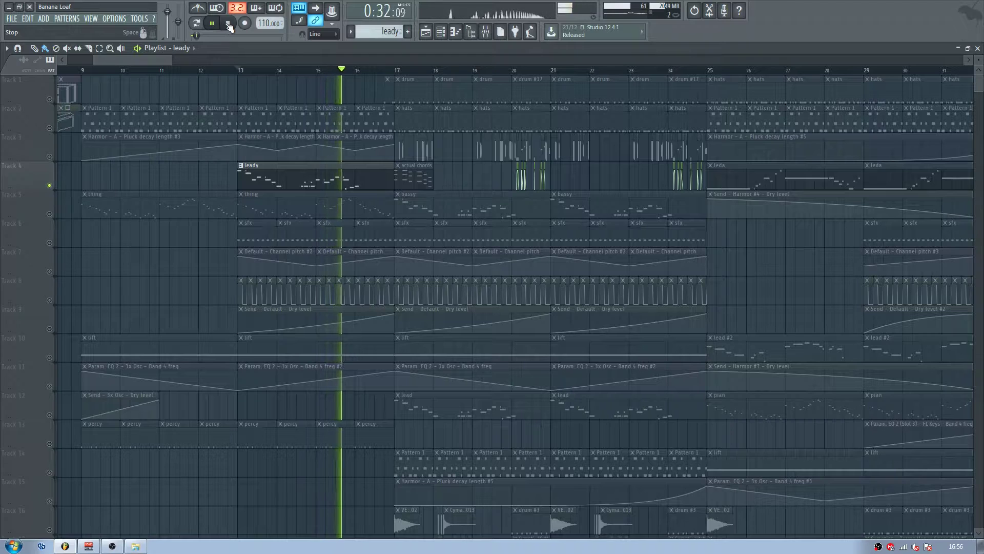
{"action": "left_click", "coordinate": [228, 23]}
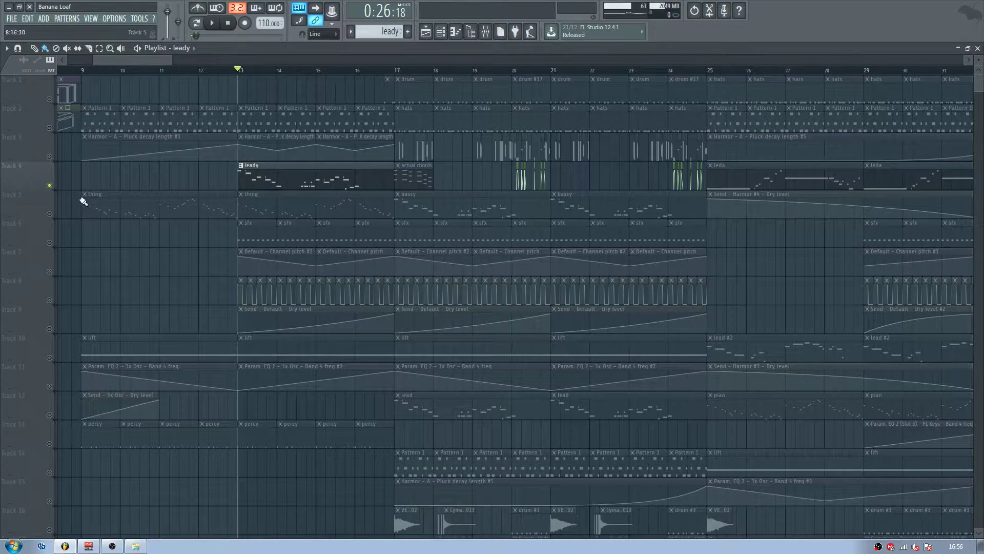
{"action": "right_click", "coordinate": [50, 186]}
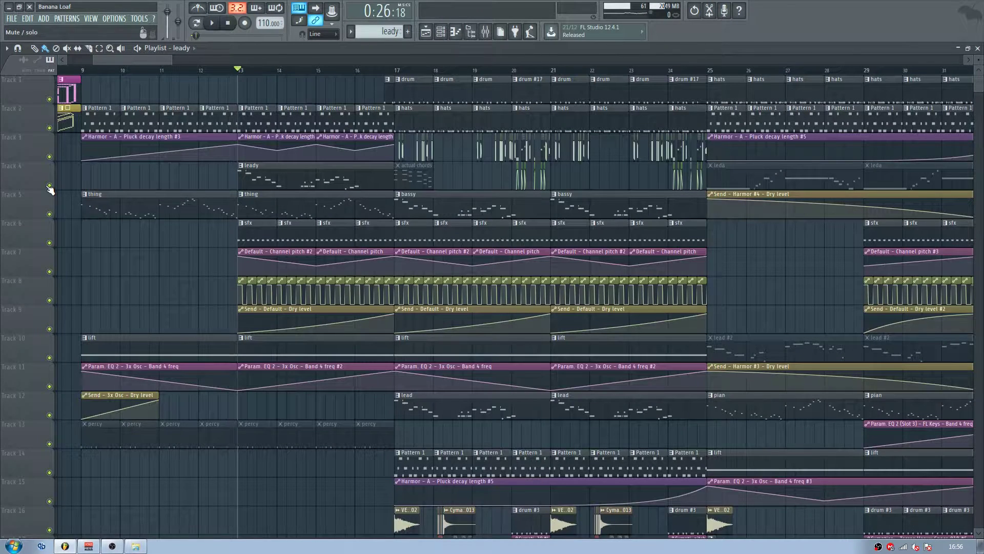
Add a new Harmor instrument to the end of the channel rack and position its window in clear space
{"action": "key", "text": "F5"}
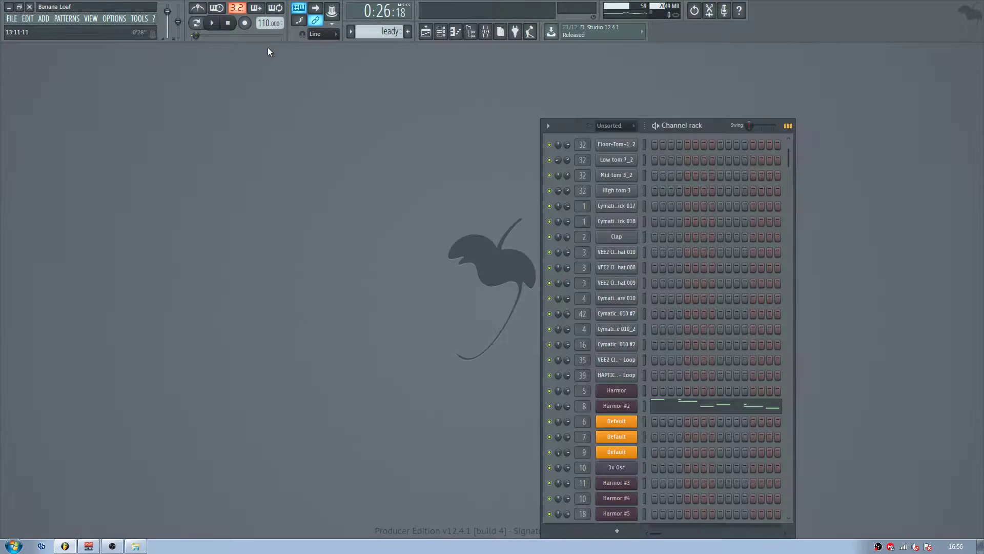
{"action": "scroll", "coordinate": [685, 378], "scroll_direction": "down", "scroll_amount": 10}
{"action": "left_click", "coordinate": [629, 530]}
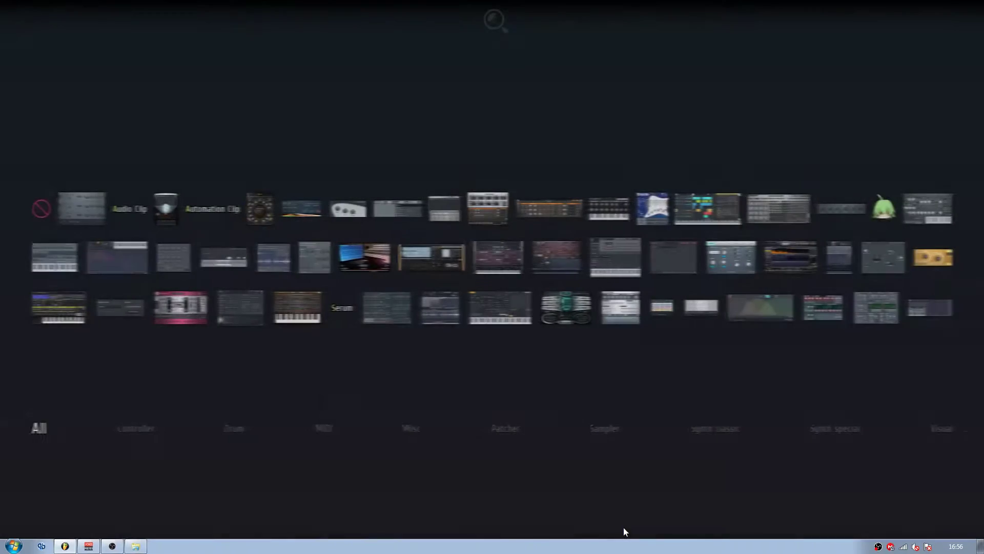
{"action": "type", "text": "harmor"}
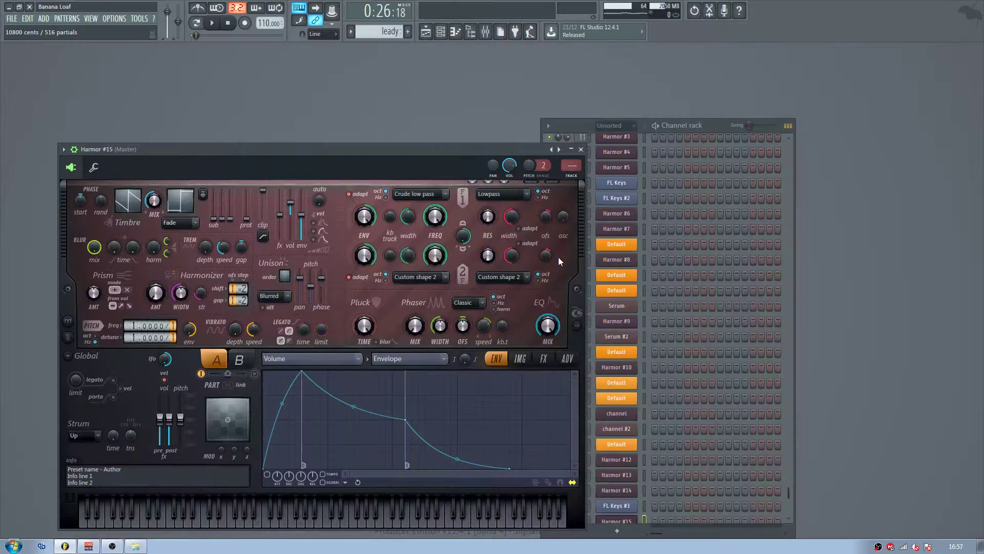
{"action": "left_click_drag", "start_coordinate": [106, 147], "coordinate": [336, 99]}
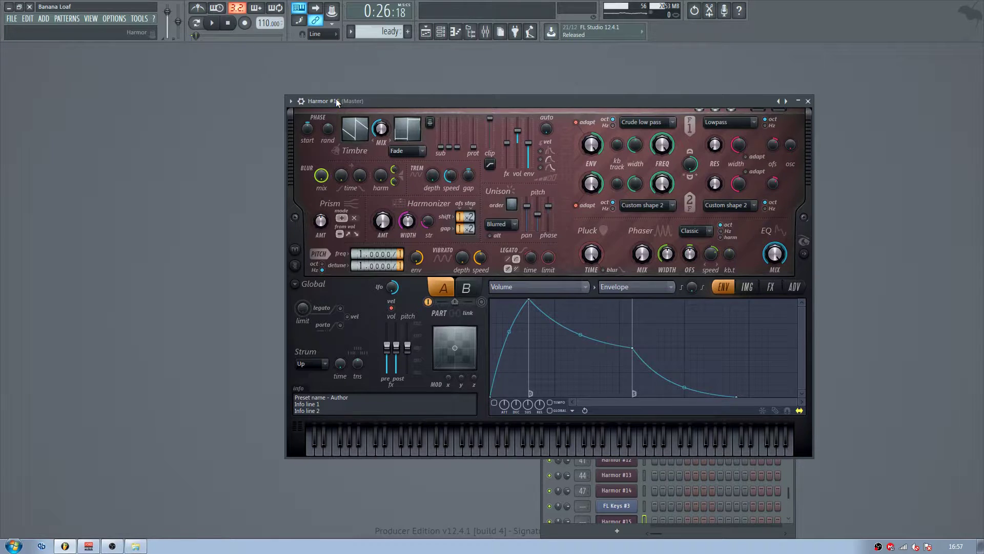
Raise the new Harmor's global pitch and play a few test notes
{"action": "left_click_drag", "start_coordinate": [408, 347], "coordinate": [412, 353]}
{"action": "left_click_drag", "start_coordinate": [464, 106], "coordinate": [405, 100]}
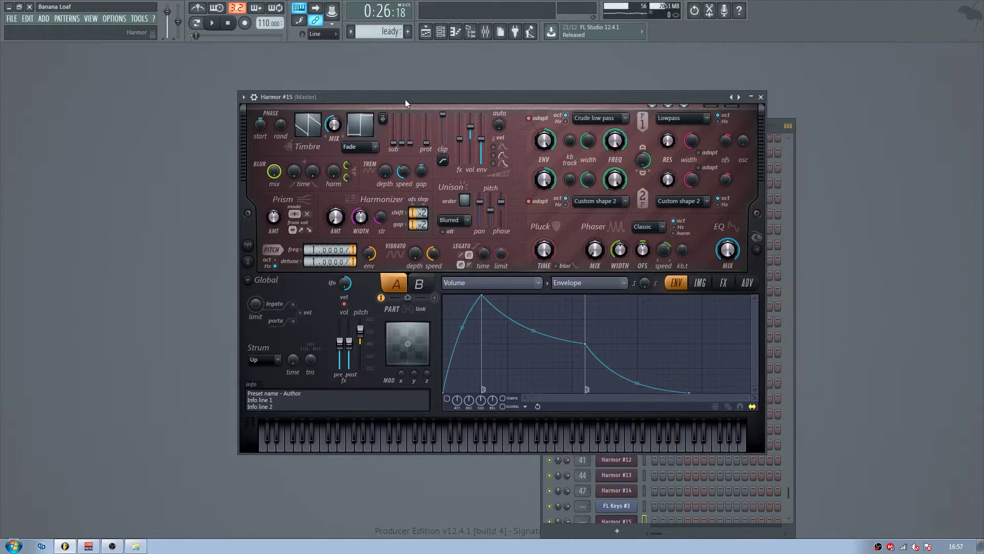
{"action": "key", "text": "n"}
{"action": "key", "text": "m"}
{"action": "key", "text": "comma"}
{"action": "key", "text": "n"}
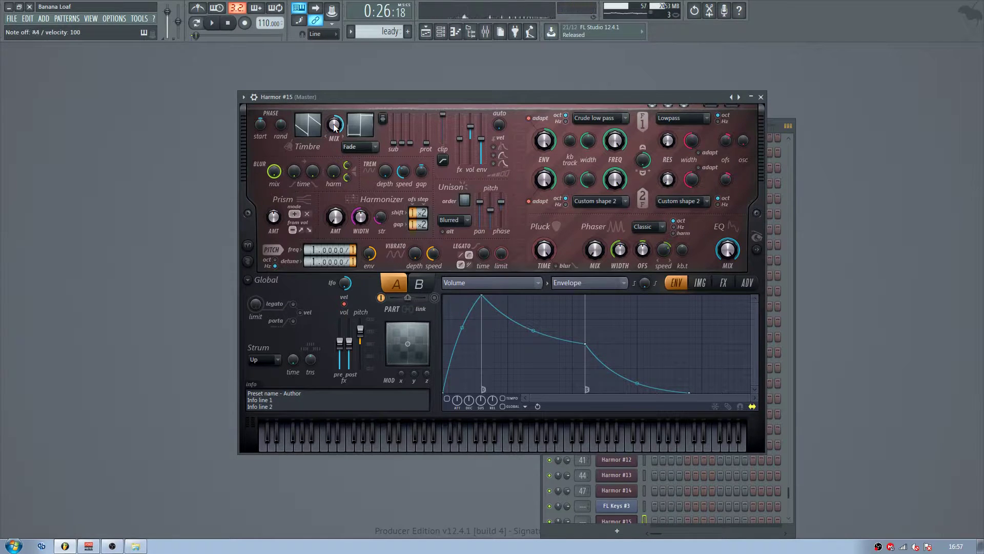
Add unison voices to the new Harmor, raise the unison phase and lower the unison pitch spread
{"action": "left_click_drag", "start_coordinate": [370, 97], "coordinate": [335, 78]}
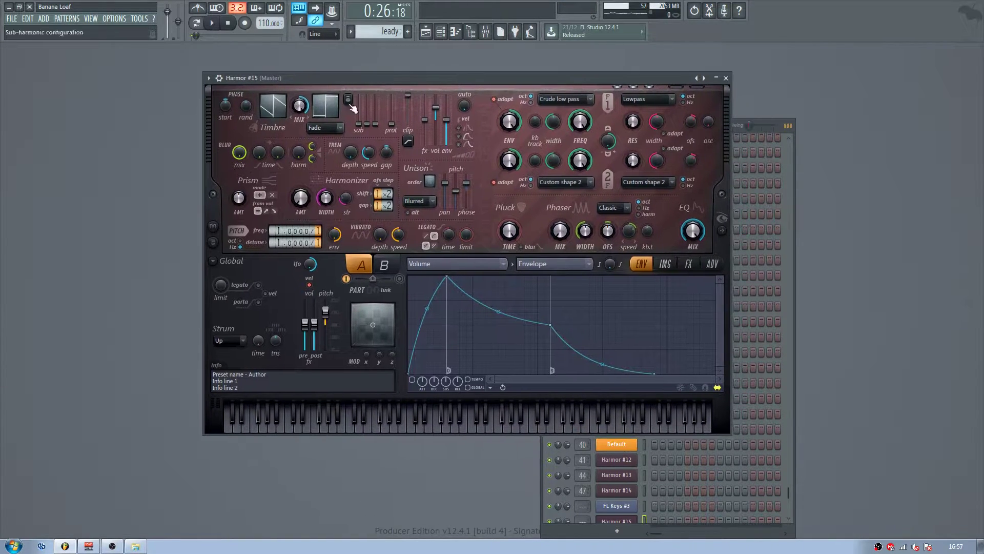
{"action": "scroll", "coordinate": [429, 182], "scroll_direction": "down", "scroll_amount": 1}
{"action": "left_click_drag", "start_coordinate": [467, 187], "coordinate": [467, 175]}
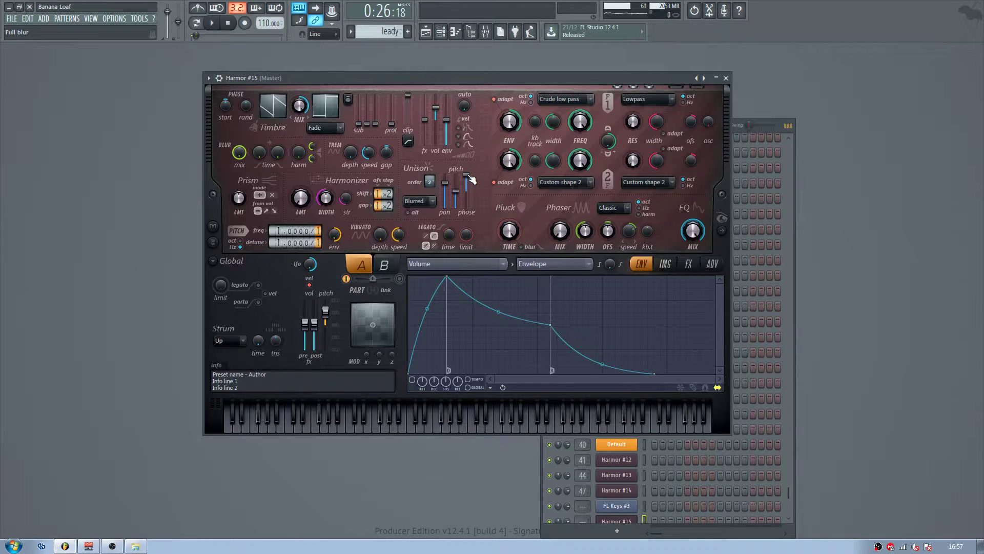
{"action": "left_click_drag", "start_coordinate": [468, 175], "coordinate": [470, 177]}
Play test notes on the new Harmor and adjust its pluck time for a plucked sound
{"action": "key", "text": "v"}
{"action": "key", "text": "x"}
{"action": "key", "text": "z"}
{"action": "left_click_drag", "start_coordinate": [510, 233], "coordinate": [510, 223]}
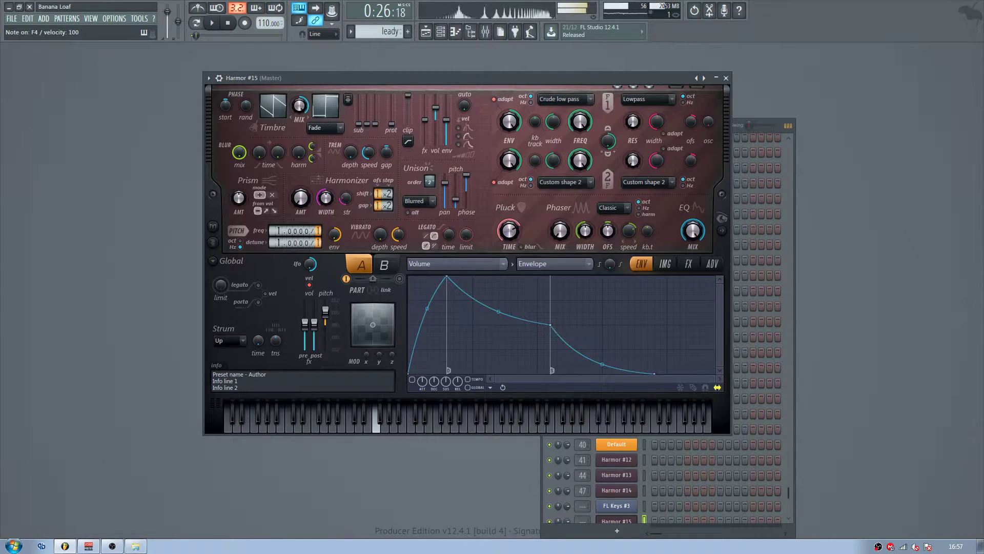
{"action": "left_click_drag", "start_coordinate": [417, 75], "coordinate": [602, 65]}
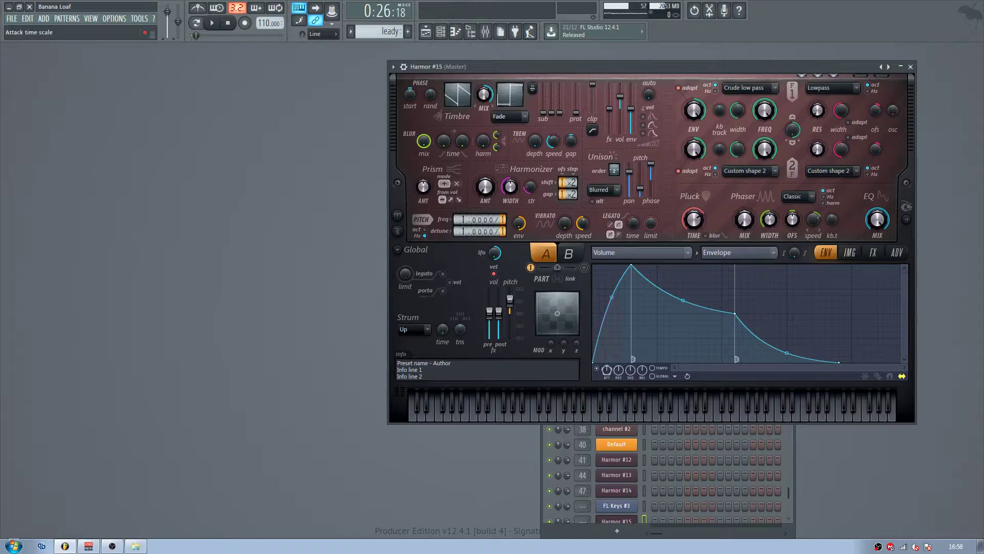
Adjust the time scaling of the new Harmor's volume envelope, add some vibrato depth and play test notes
{"action": "mouse_move", "coordinate": [642, 371]}
{"action": "left_mouse_down"}
{"action": "mouse_move", "coordinate": [641, 380]}
{"action": "mouse_move", "coordinate": [618, 373]}
{"action": "left_mouse_up"}
{"action": "left_click_drag", "start_coordinate": [564, 223], "coordinate": [564, 220]}
{"action": "key", "text": "b"}
{"action": "key", "text": "x"}
{"action": "key", "text": "b"}
{"action": "key", "text": "x"}
{"action": "left_click_drag", "start_coordinate": [617, 67], "coordinate": [312, 148]}
Check the settings of the original Harmor #2 and return to the new Harmor #15 for comparison
{"action": "scroll", "coordinate": [676, 287], "scroll_direction": "up", "scroll_amount": 7}
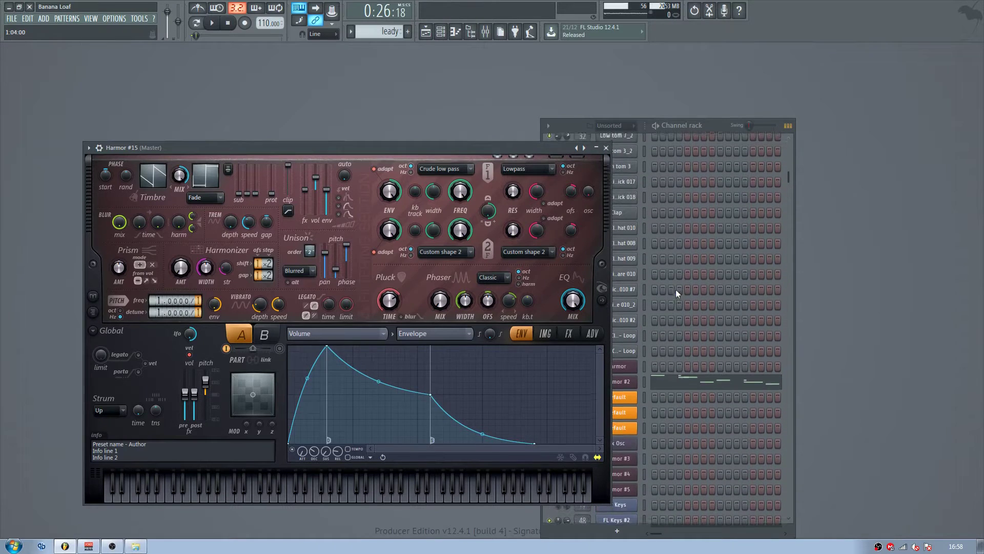
{"action": "left_click", "coordinate": [635, 387]}
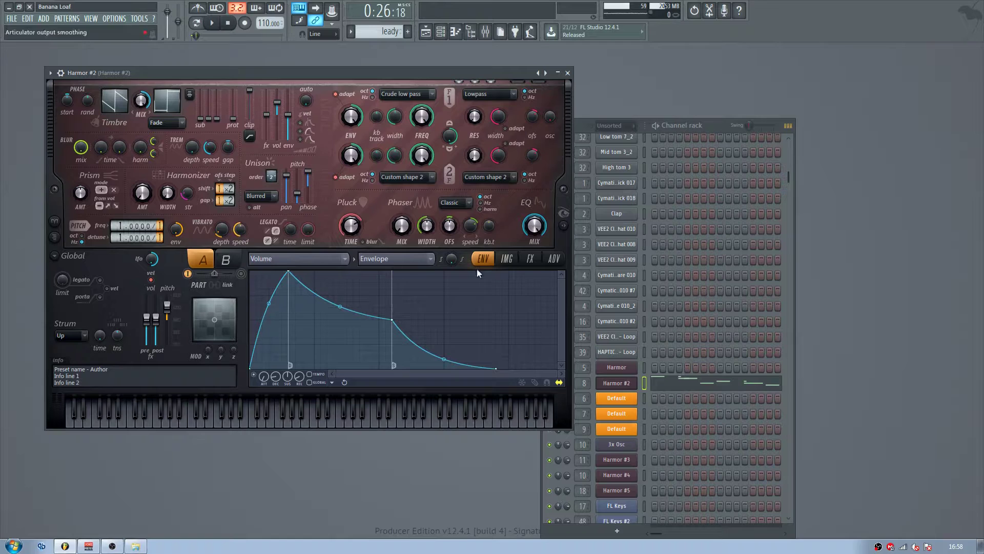
{"action": "scroll", "coordinate": [662, 336], "scroll_direction": "down", "scroll_amount": 7}
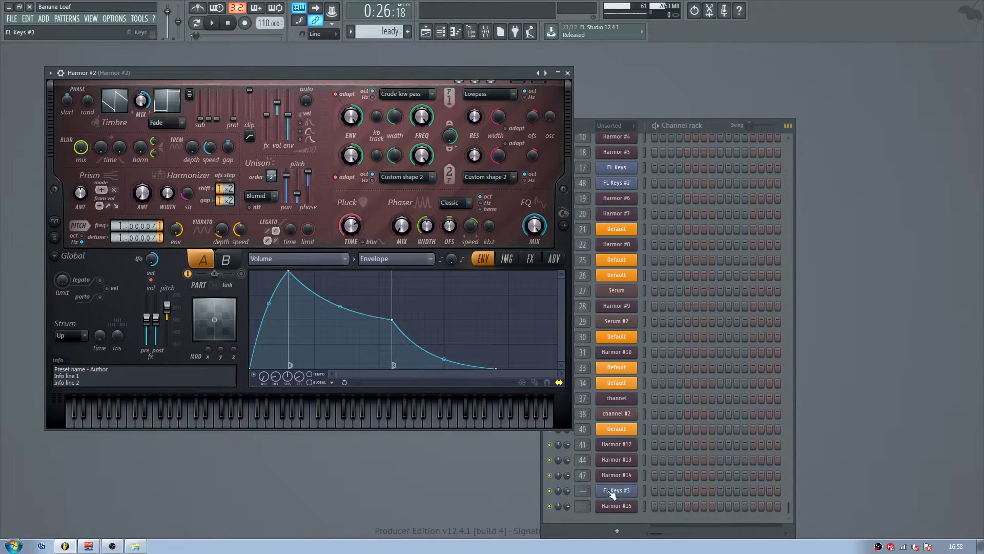
{"action": "left_click", "coordinate": [608, 506]}
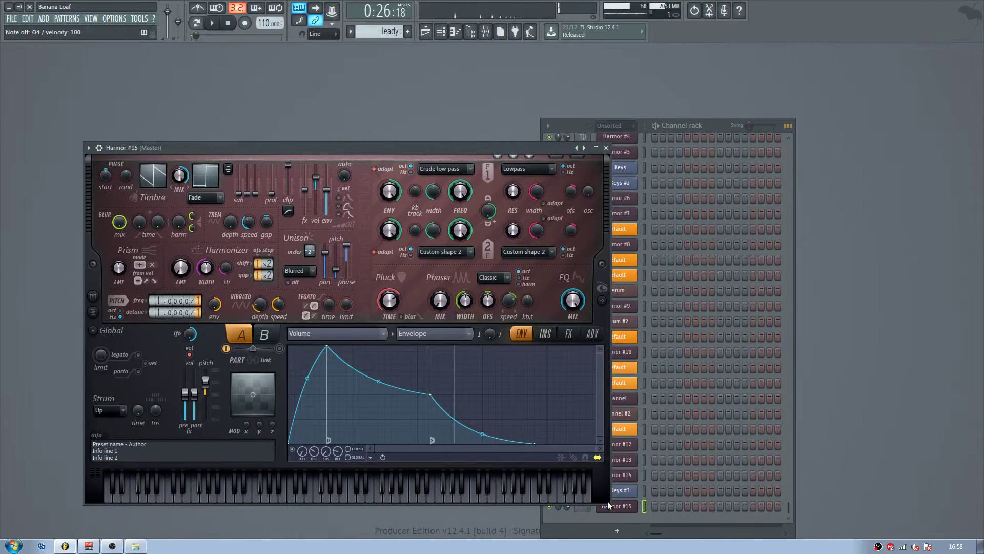
Close the Harmor #15 window and delete that channel from the channel rack
{"action": "left_click", "coordinate": [607, 149]}
{"action": "right_click", "coordinate": [619, 502]}
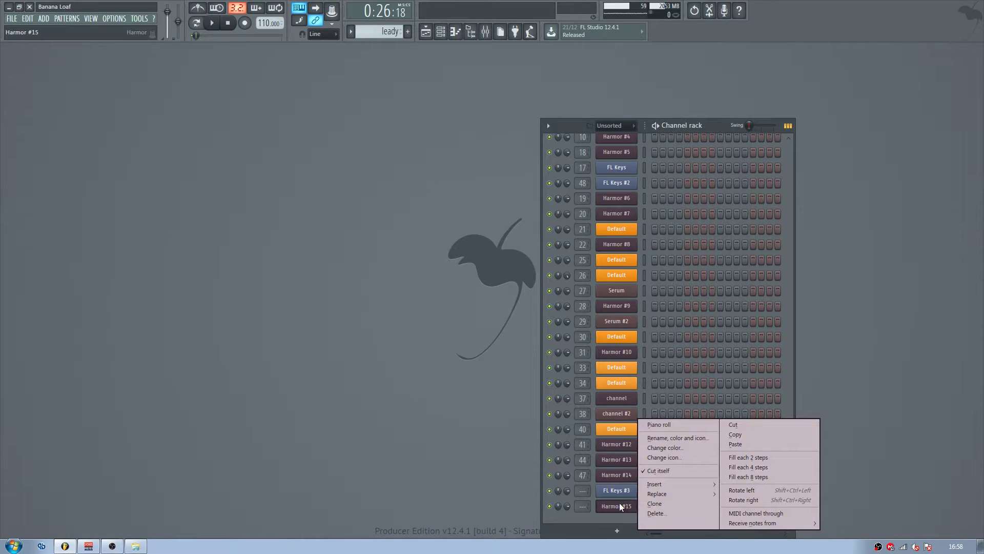
{"action": "left_click", "coordinate": [656, 505]}
{"action": "left_click", "coordinate": [552, 302]}
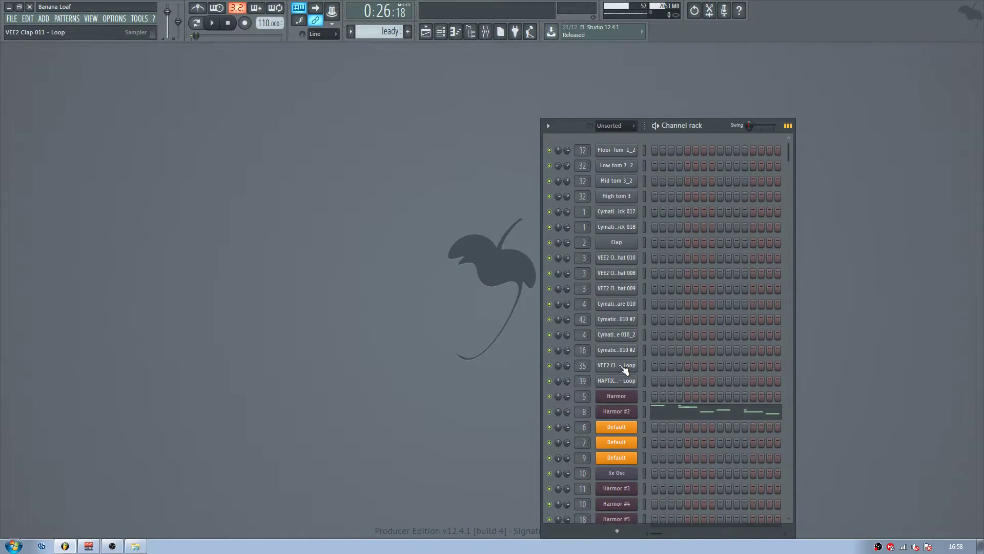
Open the Harmor #2 instrument and show the OTT effect on its mixer track
{"action": "left_click", "coordinate": [615, 411]}
{"action": "left_click", "coordinate": [485, 32]}
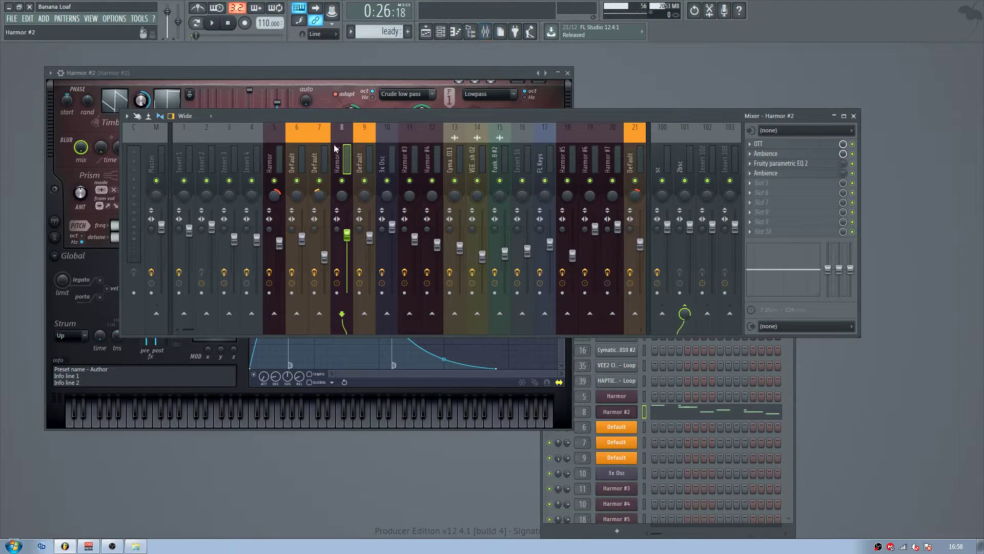
{"action": "left_click", "coordinate": [776, 146]}
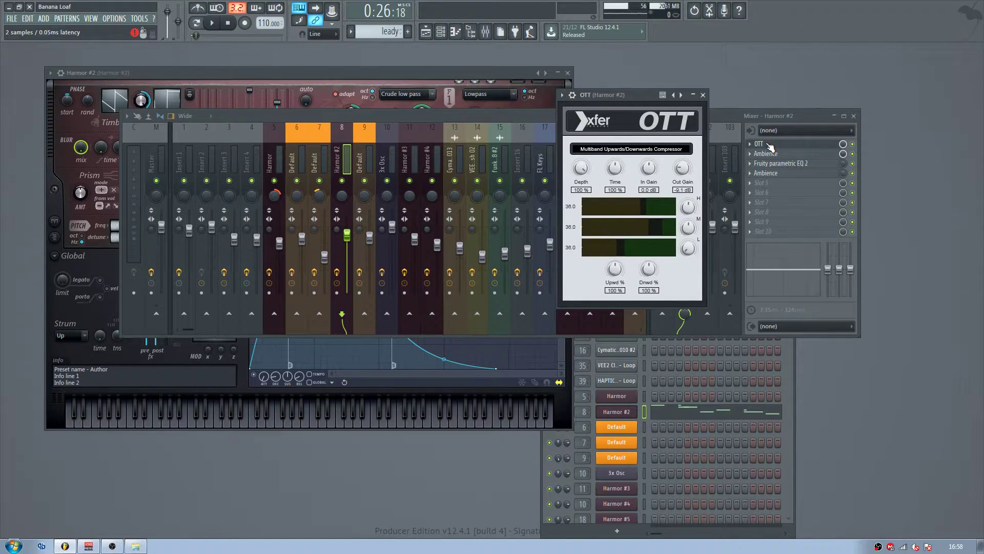
Toggle an effect on the Harmor #2 mixer track, audition the leady pattern and review the OTT settings
{"action": "left_click", "coordinate": [855, 149]}
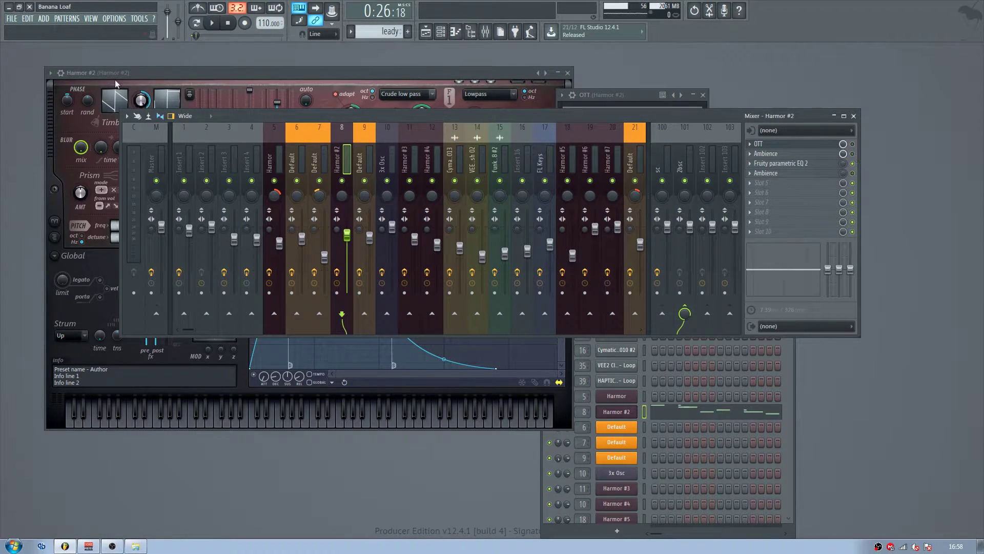
{"action": "left_click", "coordinate": [212, 23]}
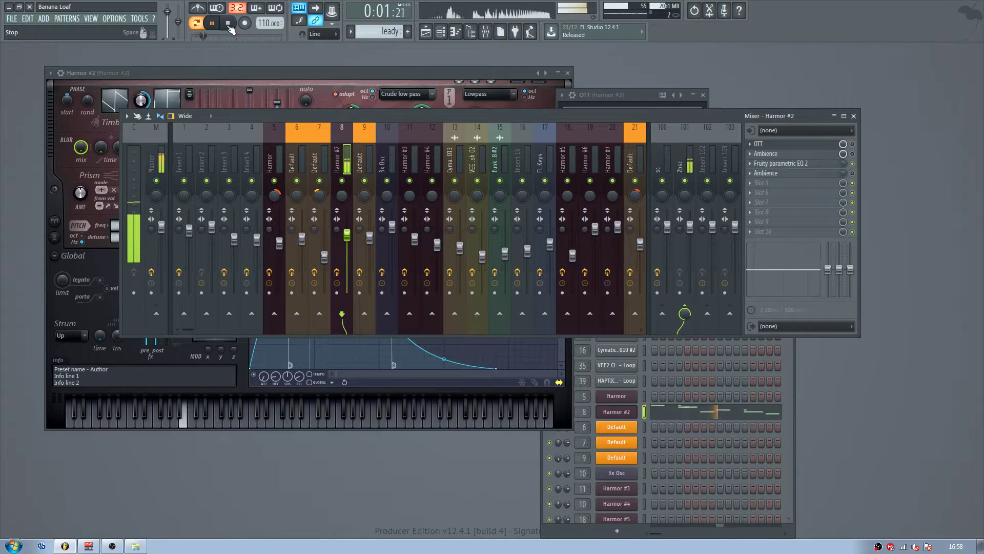
{"action": "left_click", "coordinate": [229, 25]}
{"action": "left_click", "coordinate": [822, 148]}
{"action": "left_click", "coordinate": [823, 148]}
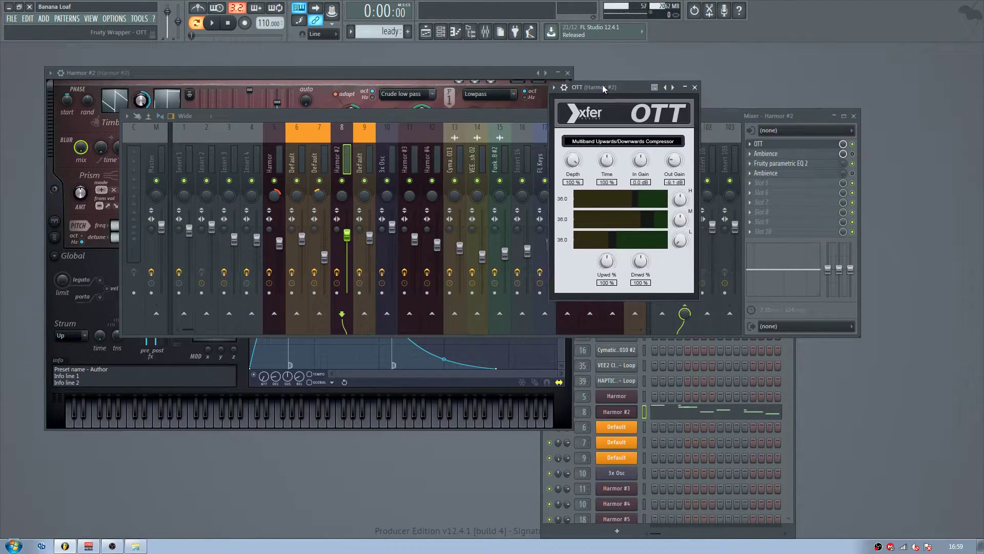
{"action": "left_click", "coordinate": [774, 143]}
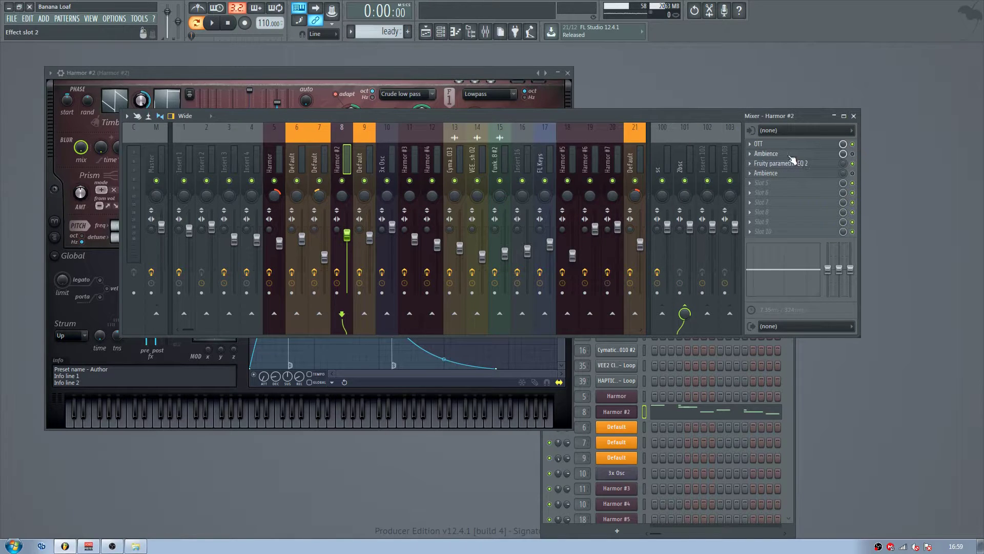
Open the first Ambience reverb on the Harmor #2 track, toggle its bypass and audition the pattern
{"action": "left_click", "coordinate": [789, 154]}
{"action": "left_click_drag", "start_coordinate": [653, 133], "coordinate": [709, 91]}
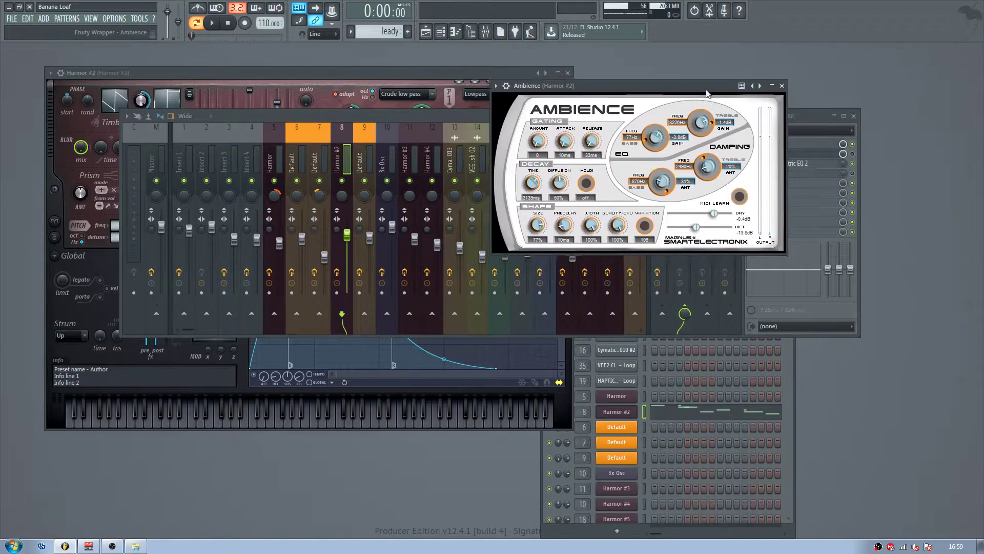
{"action": "left_click", "coordinate": [852, 154]}
{"action": "key", "text": "space"}
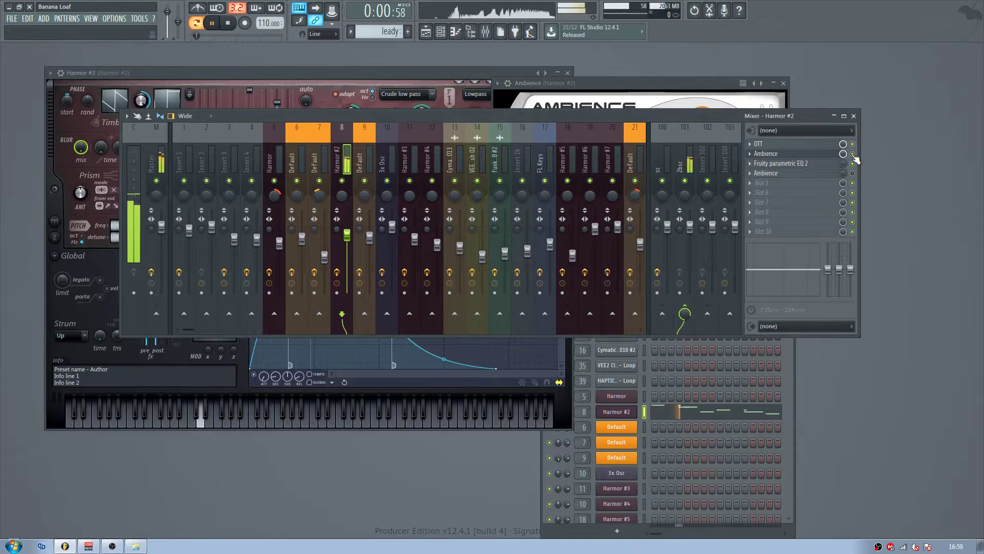
{"action": "key", "text": "space"}
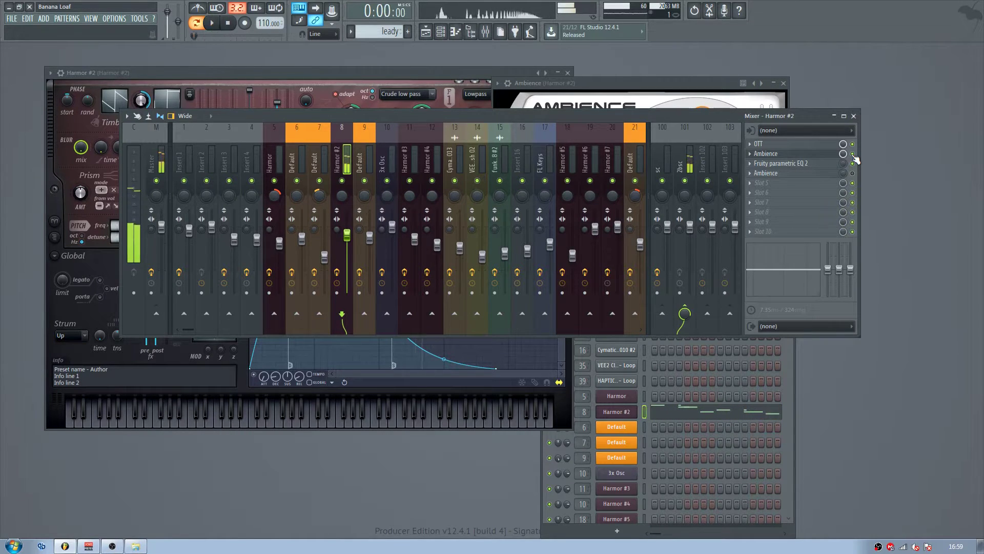
Return to the playlist in song mode and examine the sections of the arrangement, from the intro to the later parts
{"action": "left_click", "coordinate": [432, 37]}
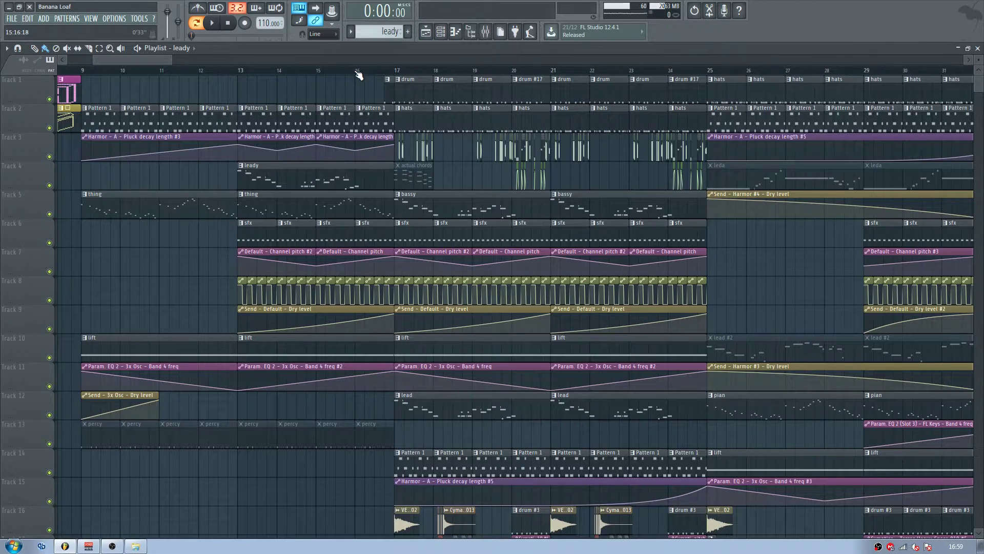
{"action": "scroll", "coordinate": [358, 75], "scroll_direction": "down", "scroll_amount": 3}
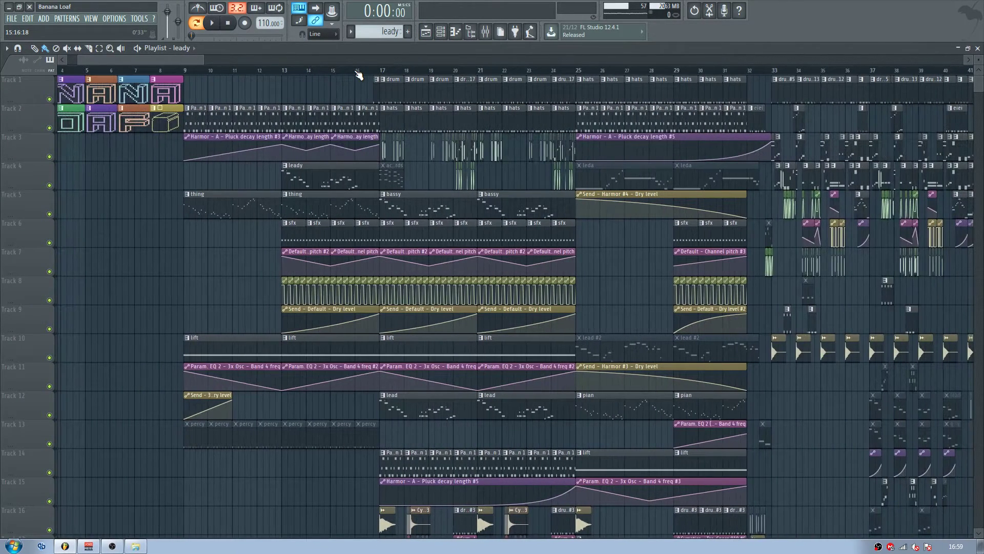
{"action": "left_click", "coordinate": [202, 73]}
{"action": "left_click", "coordinate": [382, 72]}
{"action": "left_click_drag", "start_coordinate": [189, 60], "coordinate": [700, 75]}
{"action": "left_click", "coordinate": [492, 70]}
{"action": "left_click", "coordinate": [492, 70]}
{"action": "left_click_drag", "start_coordinate": [274, 59], "coordinate": [186, 61]}
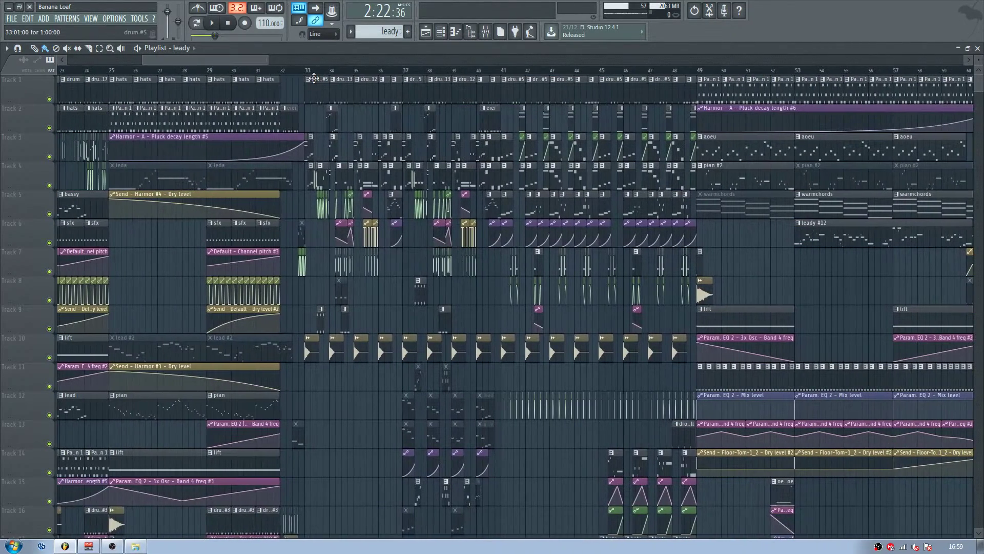
Audition the song briefly from bar 33
{"action": "left_click", "coordinate": [305, 71]}
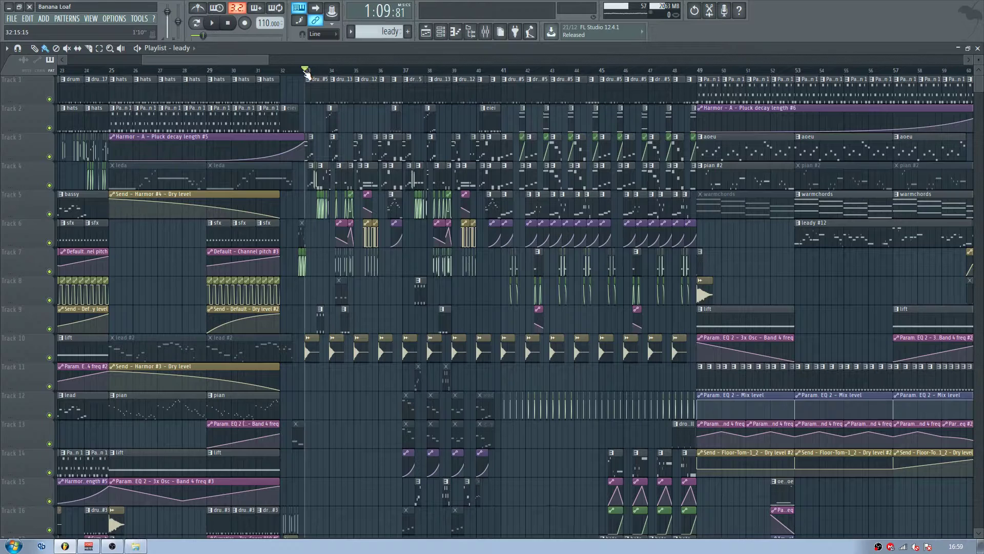
{"action": "key", "text": "space"}
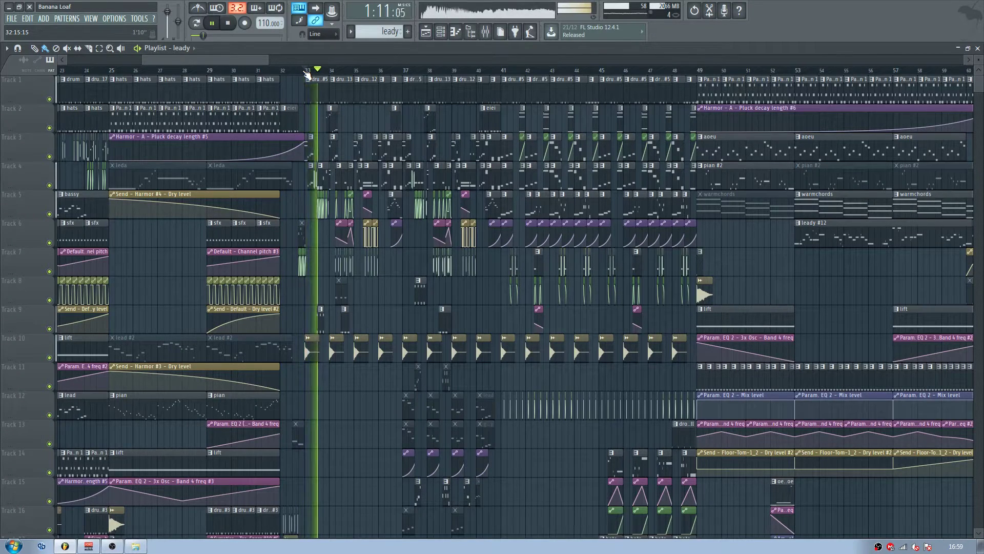
{"action": "key", "text": "space"}
{"action": "left_click_drag", "start_coordinate": [229, 59], "coordinate": [169, 60]}
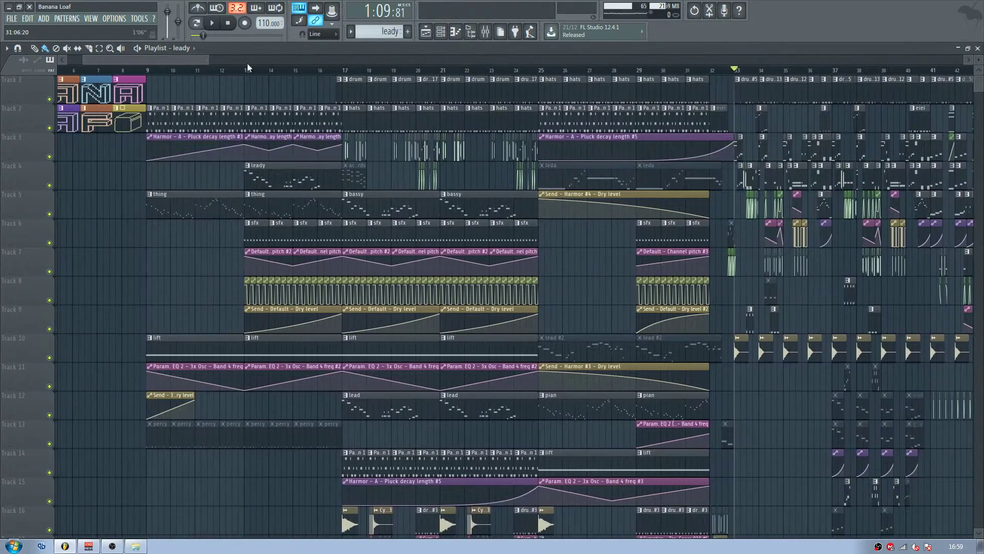
Audition the song briefly from bar 17
{"action": "left_click", "coordinate": [336, 71]}
{"action": "key", "text": "space"}
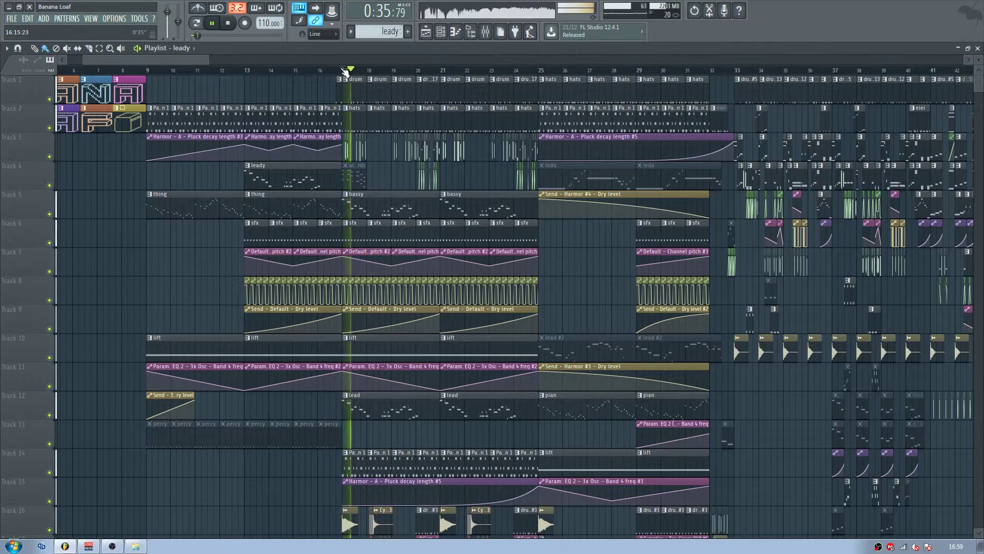
{"action": "key", "text": "space"}
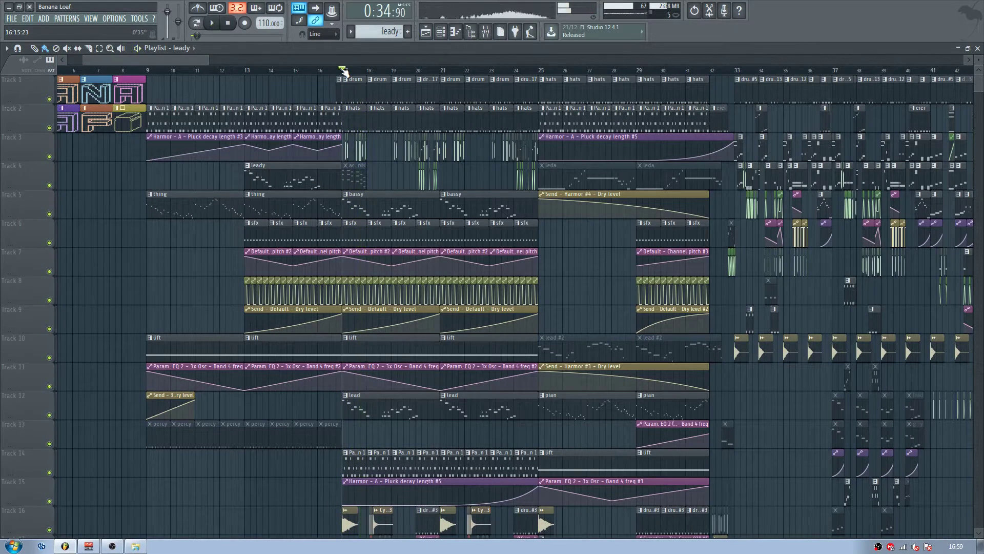
Clear the workspace by closing the mixer, the Ambience reverb and the Harmor #2 windows
{"action": "left_click", "coordinate": [484, 36]}
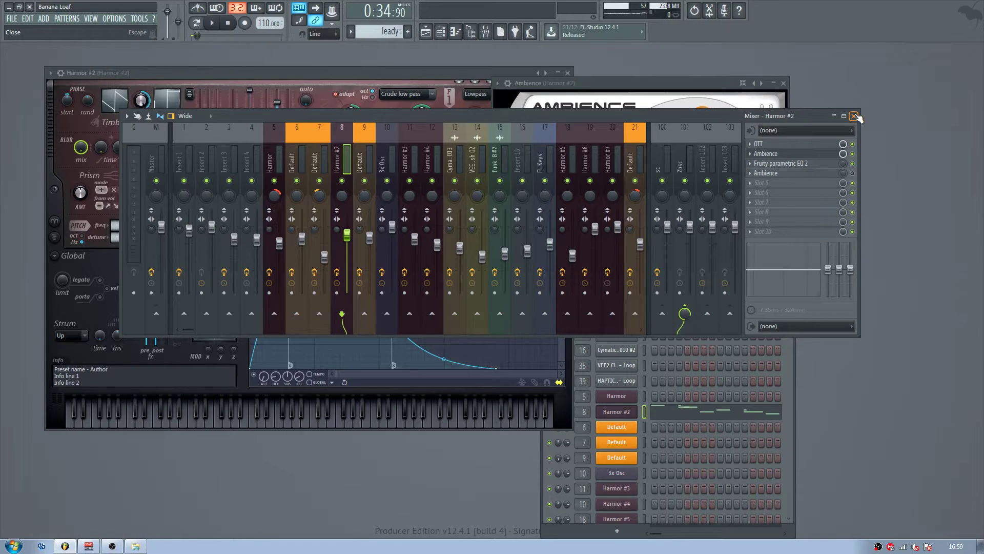
{"action": "left_click", "coordinate": [854, 117]}
{"action": "left_click", "coordinate": [789, 83]}
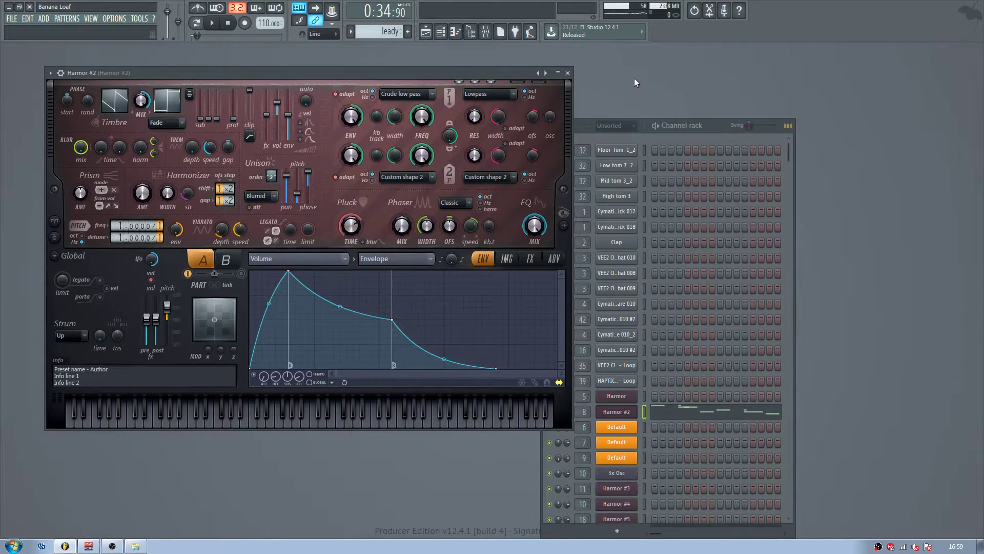
{"action": "left_click", "coordinate": [558, 73]}
{"action": "left_click", "coordinate": [558, 73]}
{"action": "left_click", "coordinate": [570, 73]}
Reopen the mixer, reposition its window and briefly check the Harmor #2 channel in pattern mode
{"action": "left_click", "coordinate": [485, 33]}
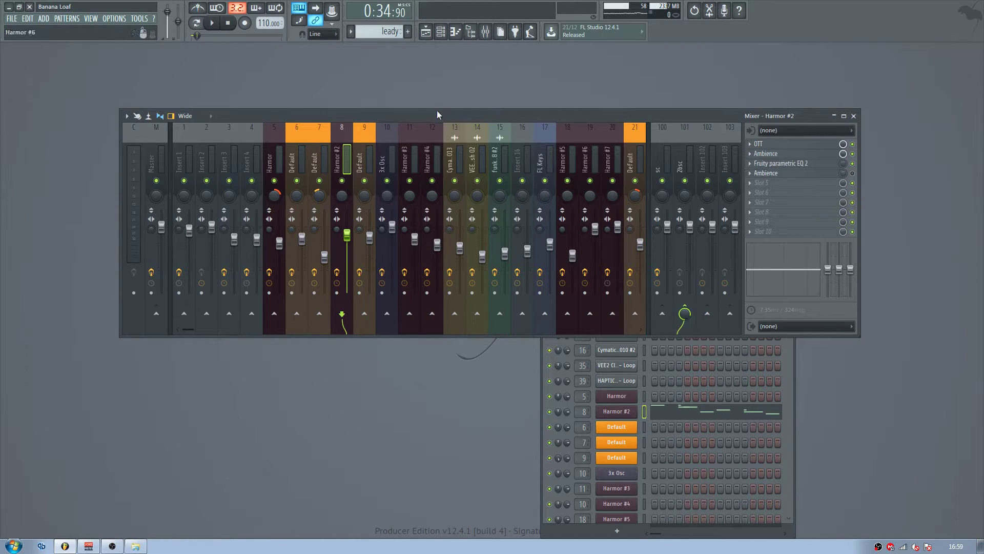
{"action": "left_click_drag", "start_coordinate": [437, 114], "coordinate": [417, 123]}
{"action": "left_click", "coordinate": [631, 411]}
{"action": "key", "text": "space"}
{"action": "left_click", "coordinate": [567, 73]}
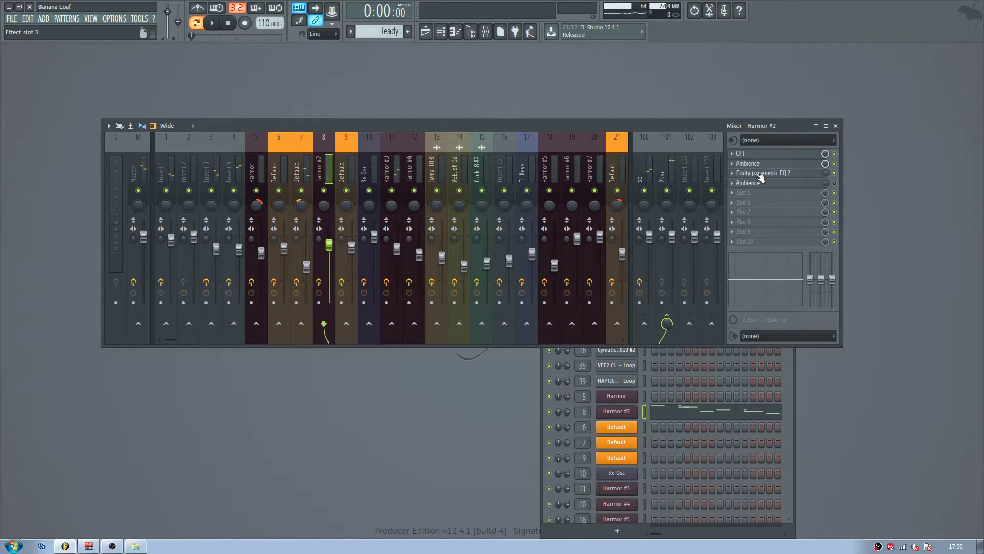
Return to the playlist, find the section around bars 105 to 129 and set the song position to bar 109
{"action": "left_click", "coordinate": [425, 32]}
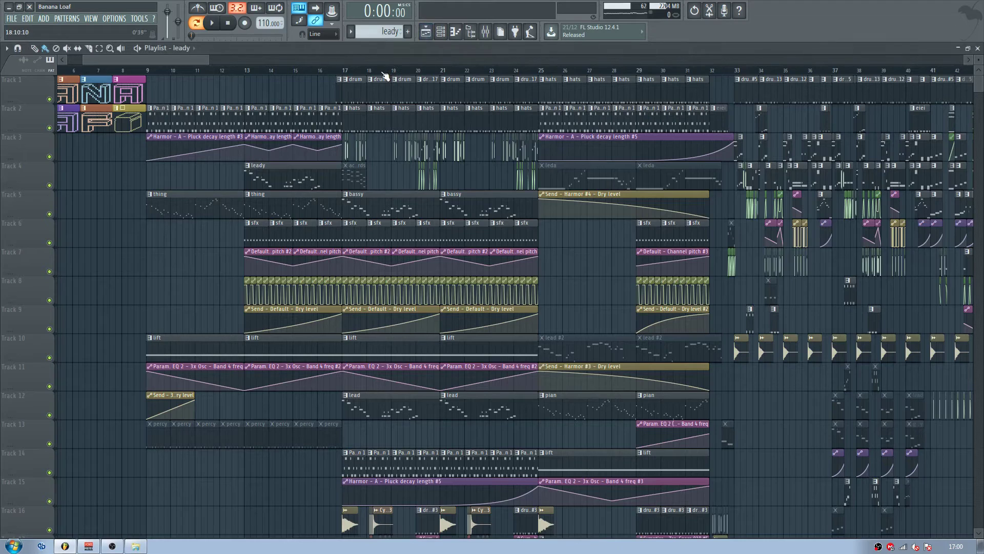
{"action": "scroll", "coordinate": [303, 63], "scroll_direction": "right", "scroll_amount": 15}
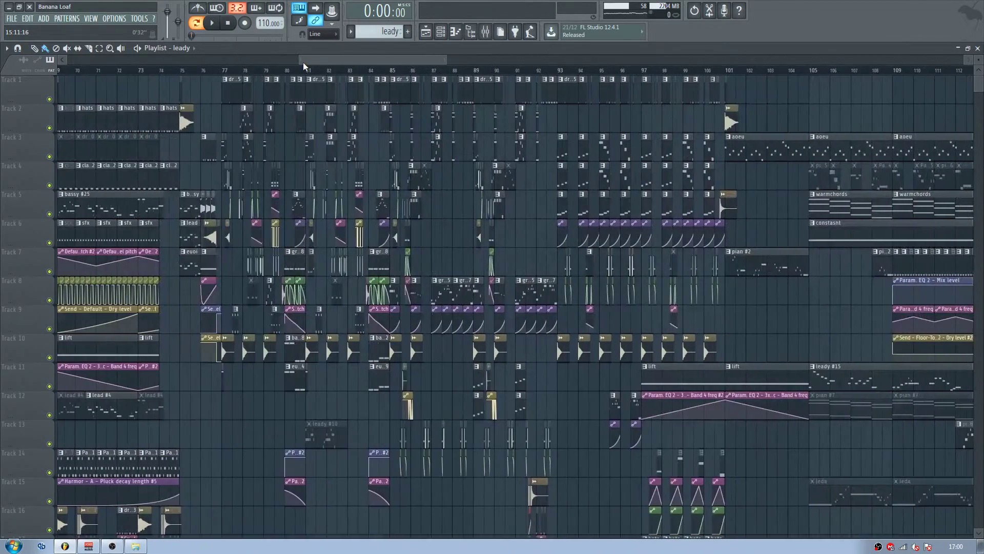
{"action": "scroll", "coordinate": [302, 62], "scroll_direction": "right", "scroll_amount": 5}
{"action": "scroll", "coordinate": [431, 276], "scroll_direction": "down", "scroll_amount": 5}
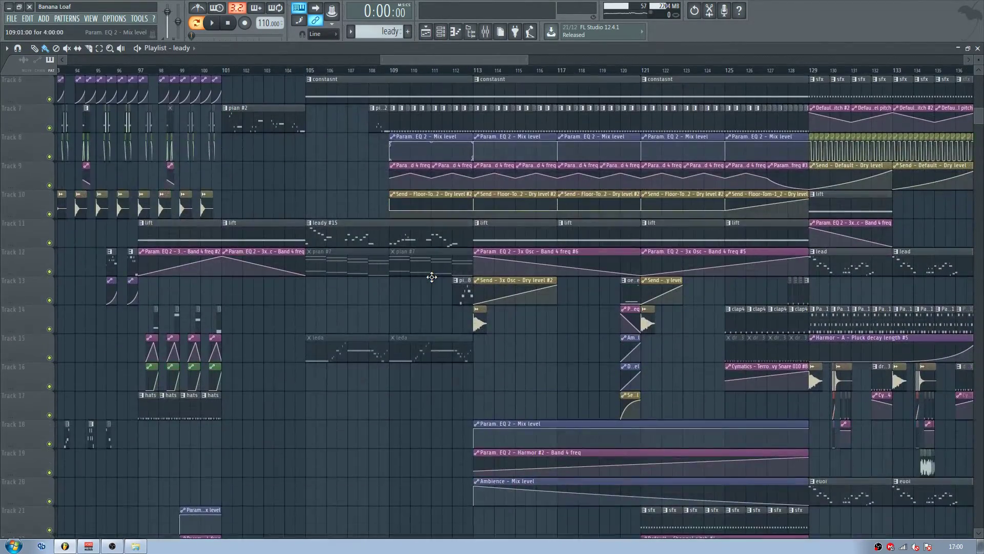
{"action": "left_click", "coordinate": [398, 72]}
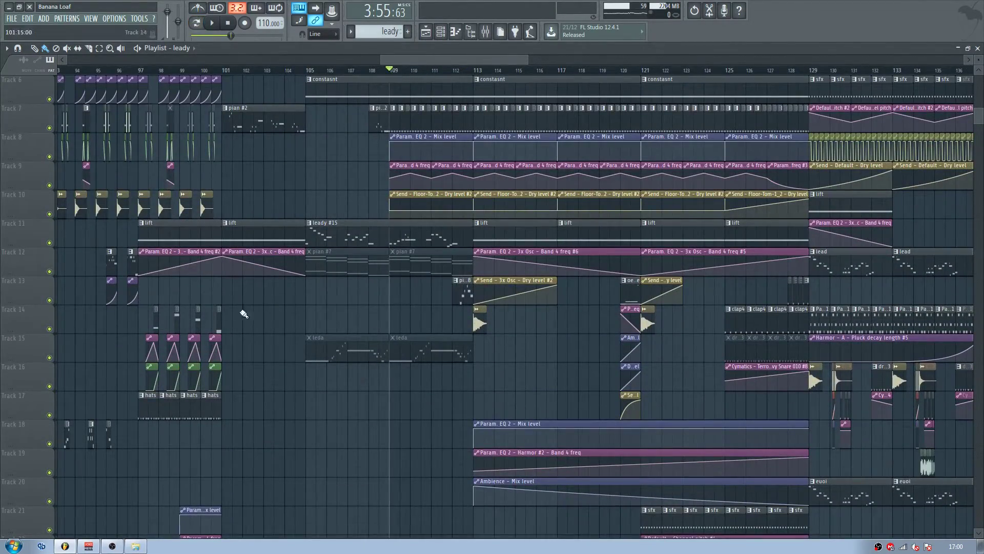
Solo playlist track 18 and unmute tracks 19 and 20, which hold the Harmor #2 EQ and Ambience automation
{"action": "right_click", "coordinate": [49, 444]}
{"action": "left_click", "coordinate": [49, 472]}
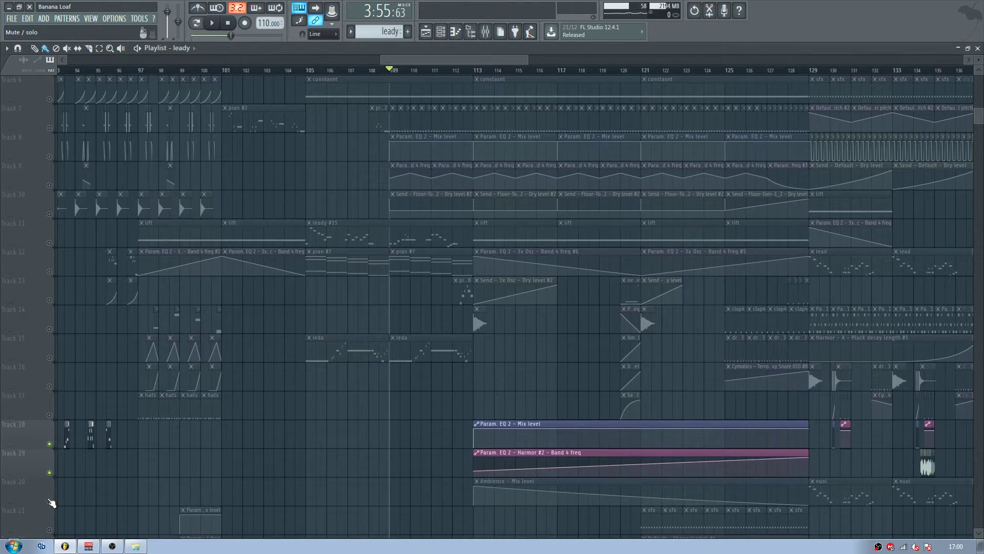
{"action": "left_click", "coordinate": [49, 501]}
Unmute playlist track 11 as well and briefly start playback from bar 109
{"action": "scroll", "coordinate": [316, 402], "scroll_direction": "up", "scroll_amount": 5}
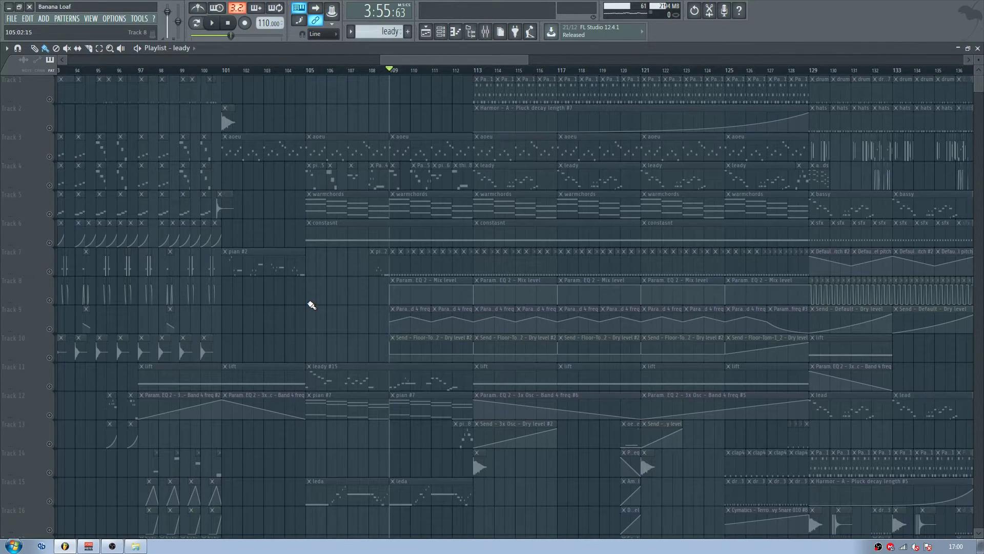
{"action": "left_click", "coordinate": [50, 386]}
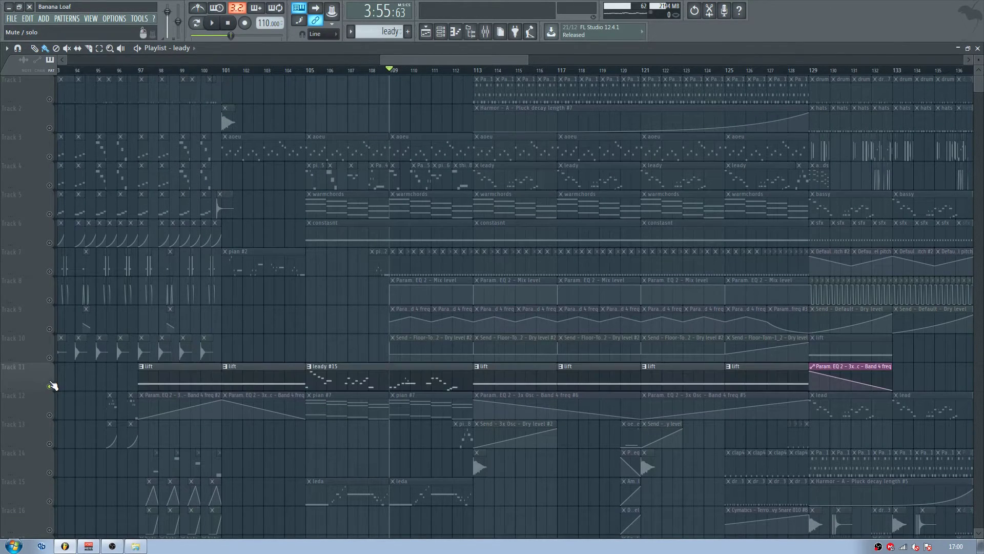
{"action": "key", "text": "space"}
{"action": "key", "text": "space"}
Unmute track 4, mute track 11 and audition the leady clips with their automation from bar 113
{"action": "left_click", "coordinate": [49, 186]}
{"action": "left_click", "coordinate": [471, 70]}
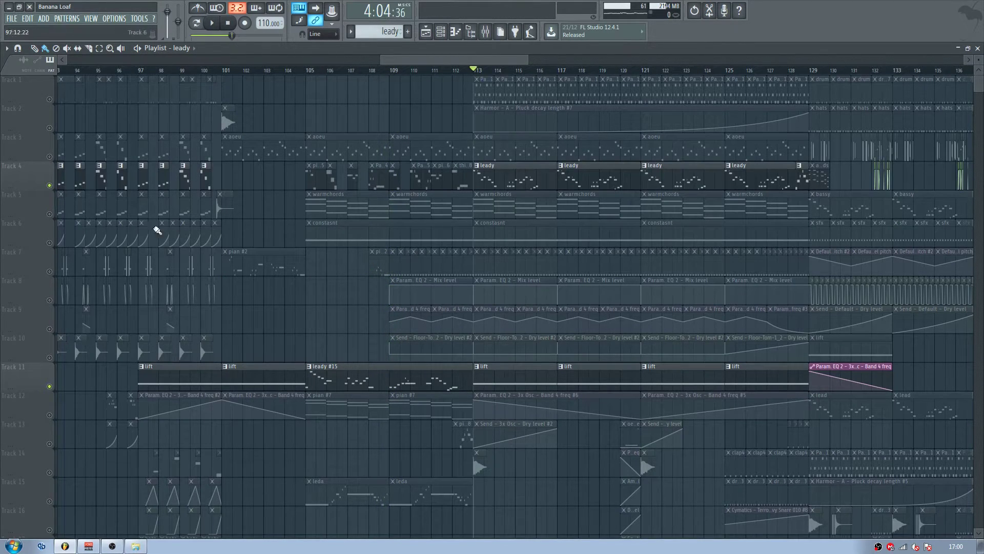
{"action": "left_click", "coordinate": [50, 387]}
{"action": "key", "text": "space"}
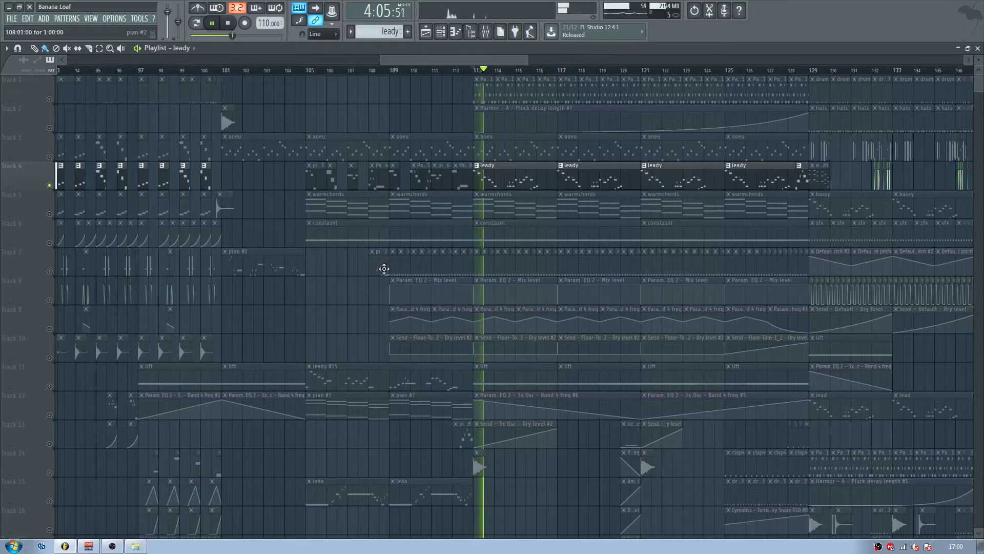
{"action": "scroll", "coordinate": [384, 290], "scroll_direction": "down", "scroll_amount": 5}
{"action": "scroll", "coordinate": [384, 290], "scroll_direction": "down", "scroll_amount": 6}
{"action": "scroll", "coordinate": [417, 202], "scroll_direction": "up", "scroll_amount": 5}
{"action": "key", "text": "space"}
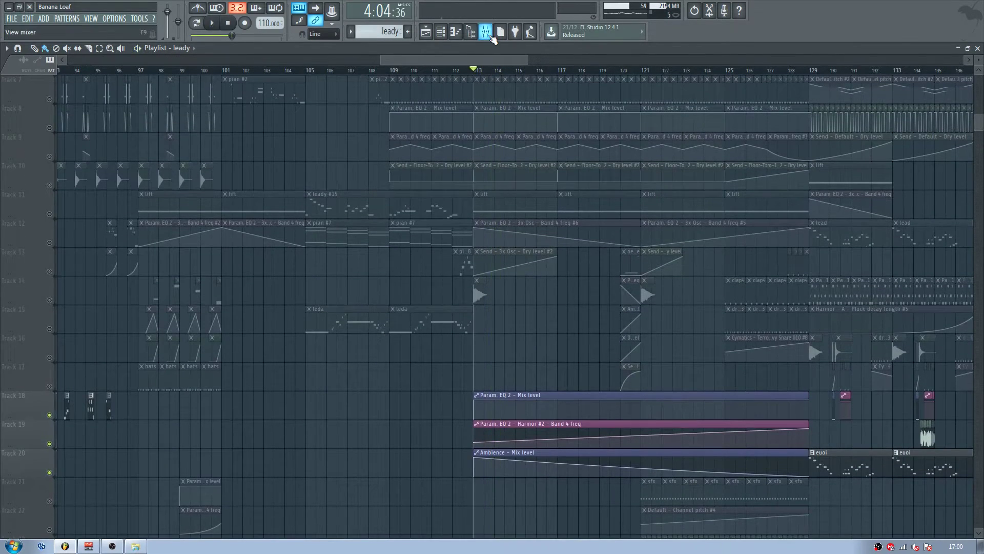
Open Fruity parametric EQ 2 on the Harmor #2 mixer track and watch its automated filter during playback from bar 113
{"action": "key", "text": "F9"}
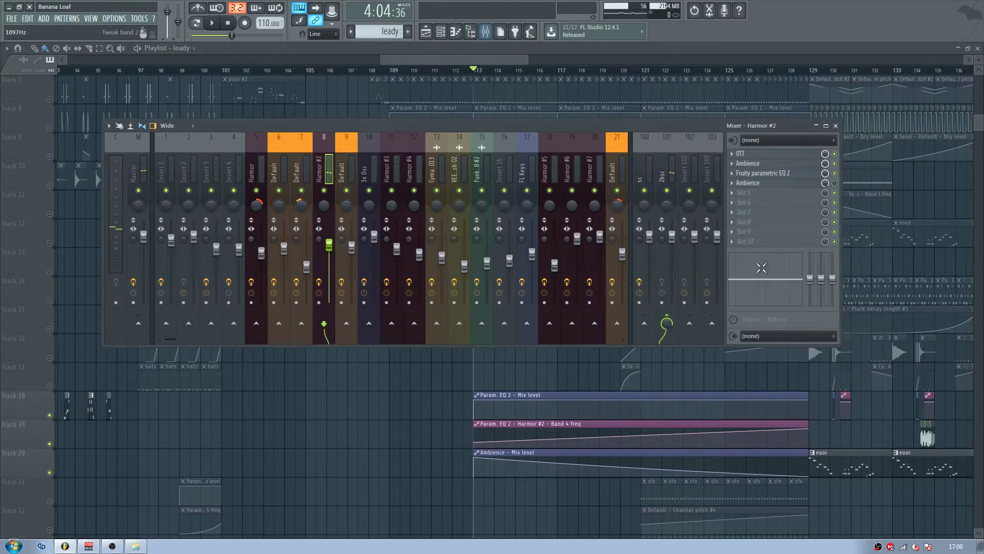
{"action": "left_click", "coordinate": [762, 174]}
{"action": "left_click_drag", "start_coordinate": [316, 124], "coordinate": [342, 119]}
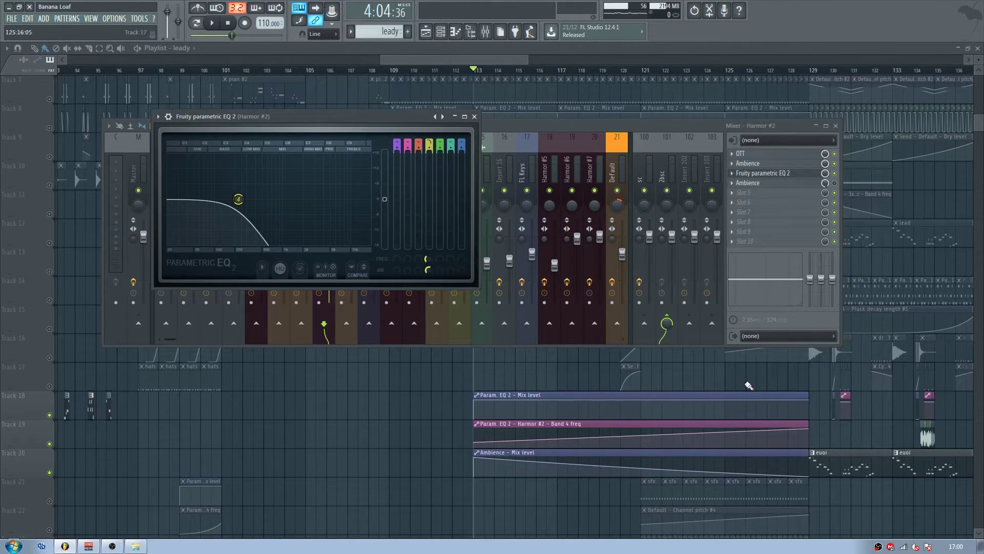
{"action": "key", "text": "space"}
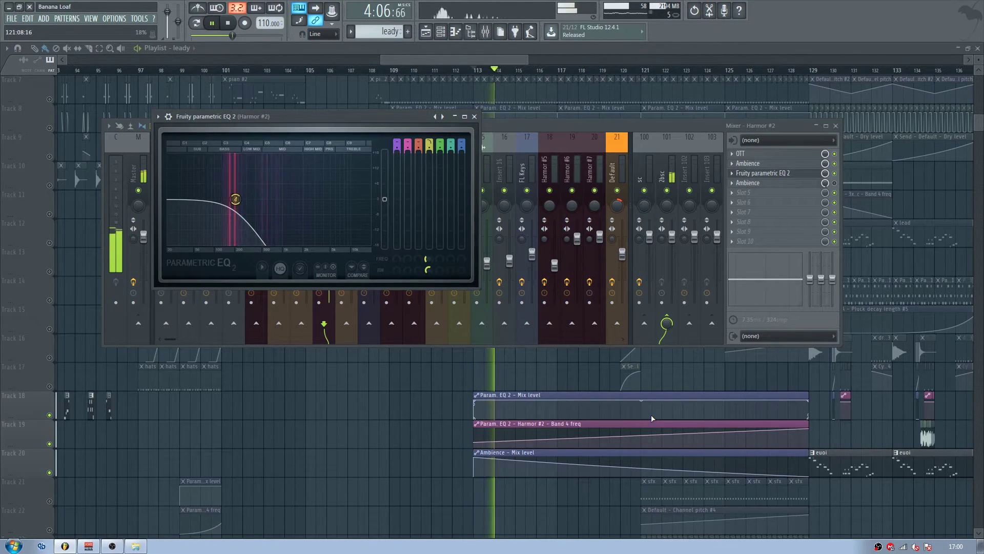
{"action": "key", "text": "space"}
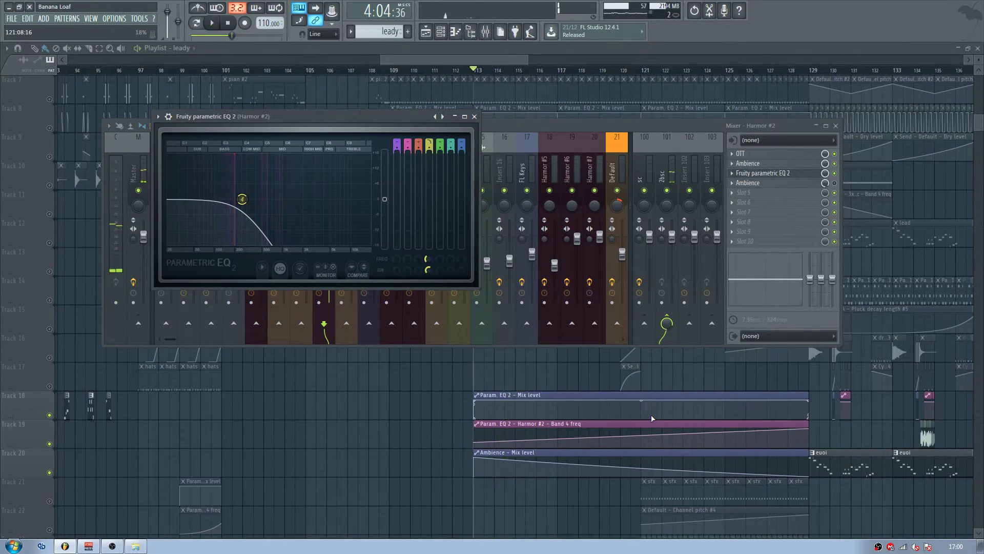
Close the equalizer, enable the second Ambience reverb and audition from bar 113 while toggling the EQ bypass
{"action": "left_click", "coordinate": [474, 116]}
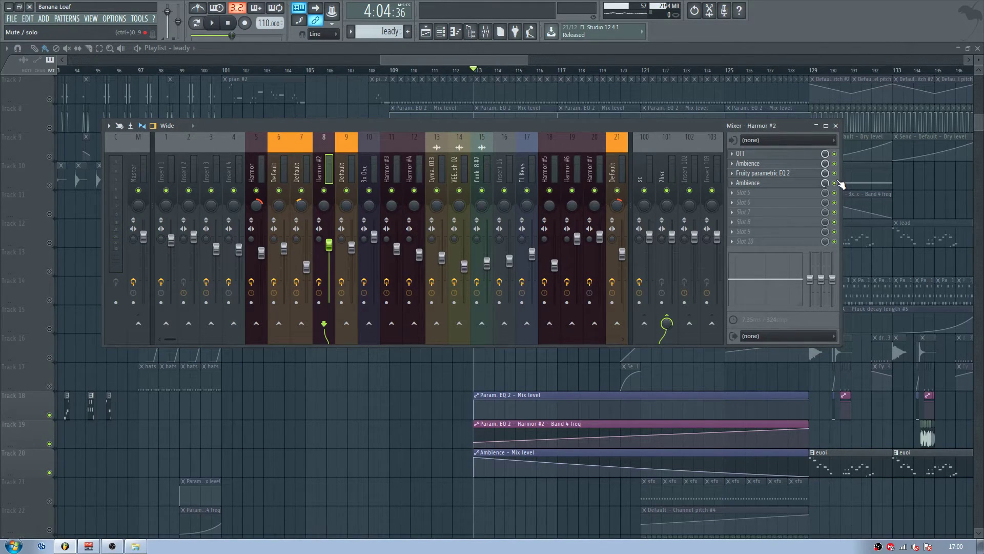
{"action": "key", "text": "space"}
{"action": "key", "text": "space"}
{"action": "key", "text": "space"}
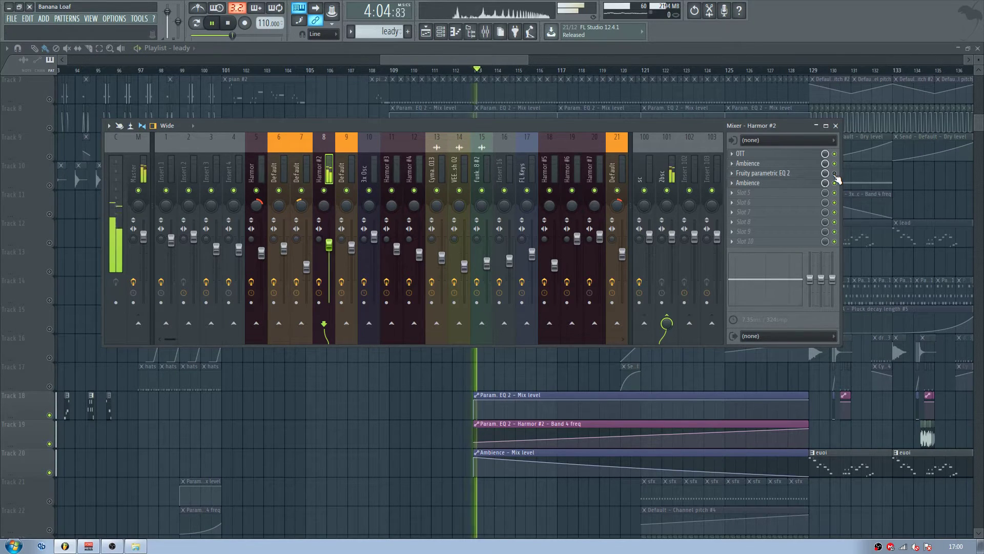
{"action": "key", "text": "space"}
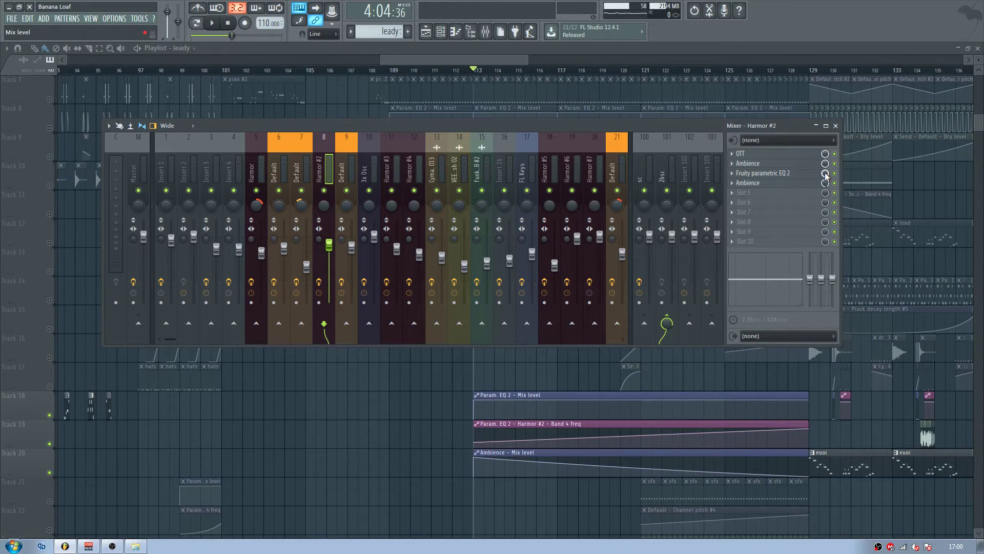
Set the song position just before bar 113 and play it with the mixer open to follow the automated effect mix levels
{"action": "left_click", "coordinate": [835, 126]}
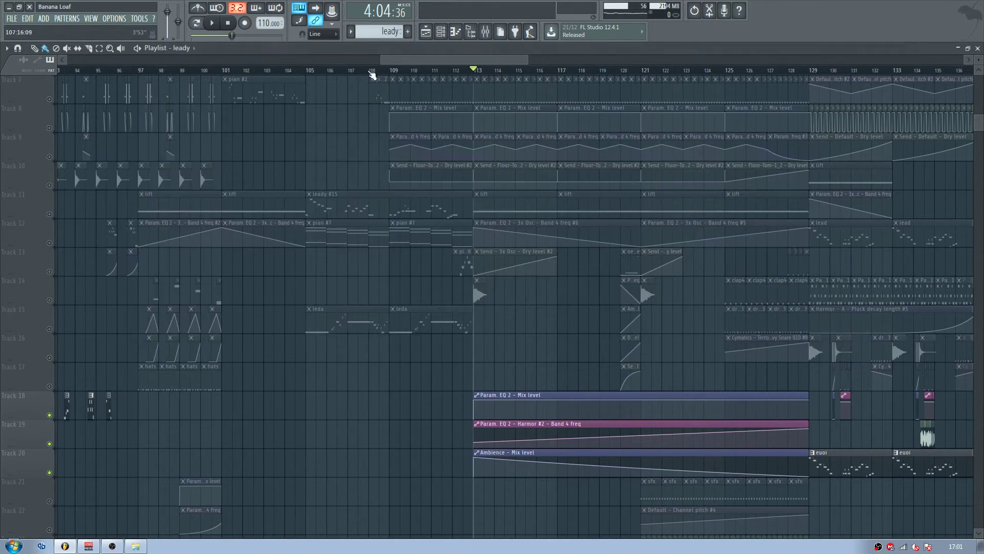
{"action": "left_click", "coordinate": [470, 73]}
{"action": "left_click", "coordinate": [486, 32]}
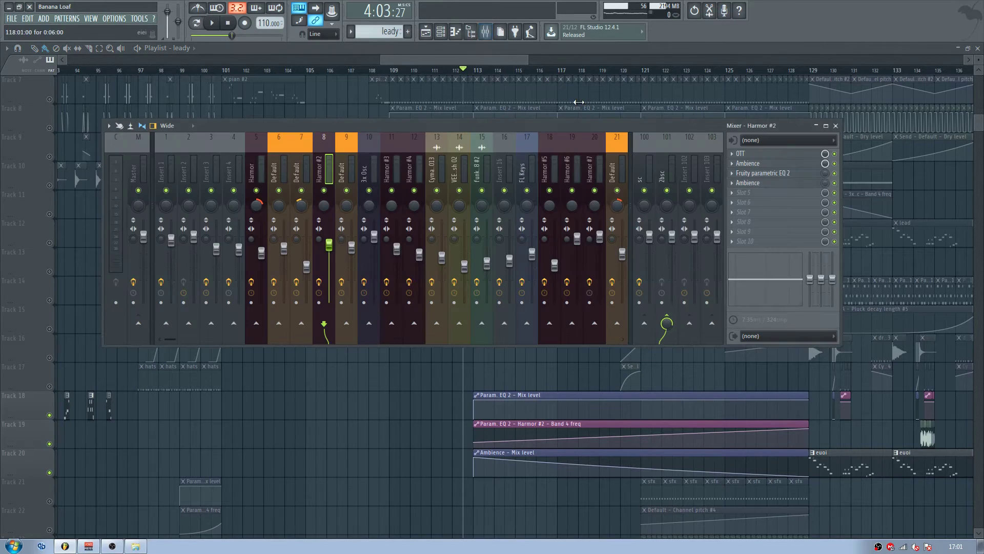
{"action": "key", "text": "space"}
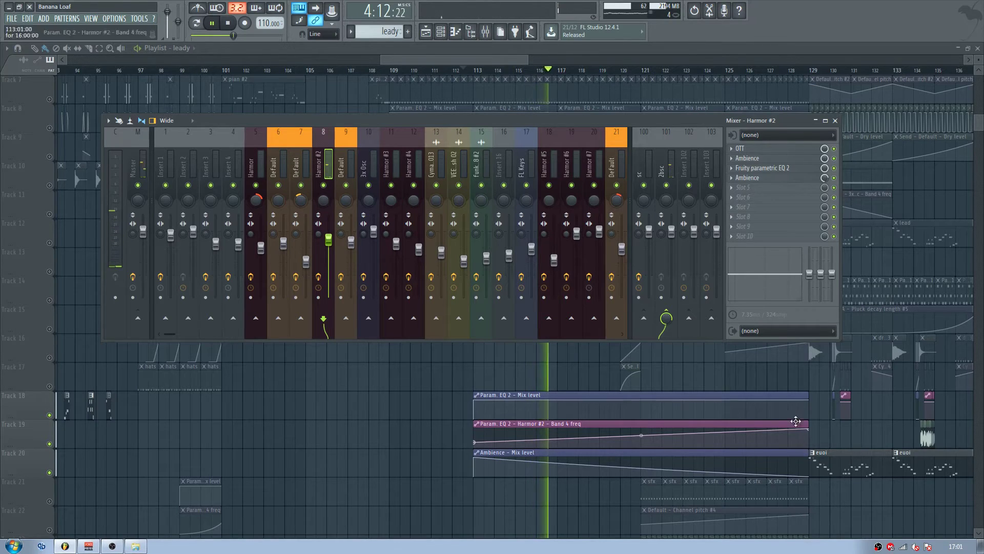
{"action": "key", "text": "space"}
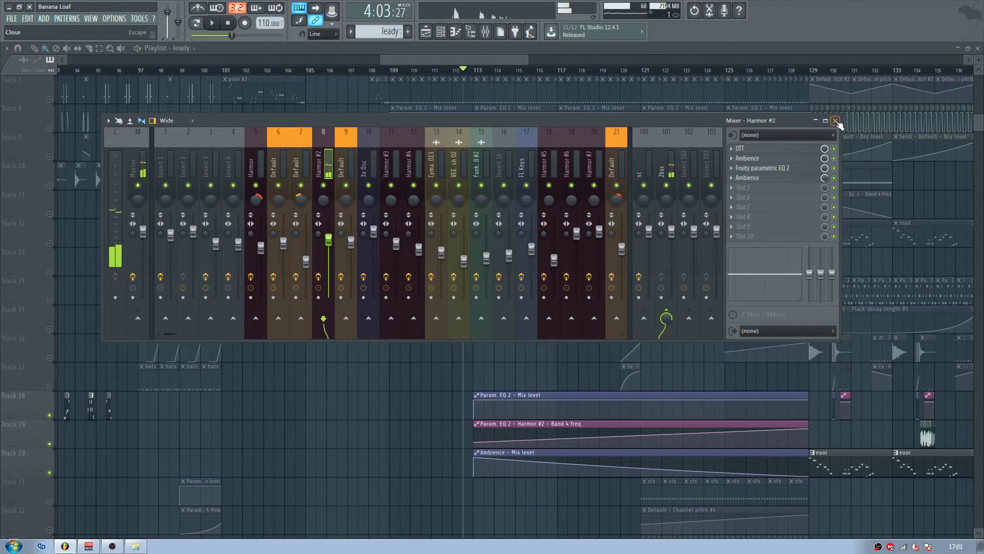
Close the mixer and unsolo track 18 to unmute all playlist tracks
{"action": "key", "text": "F9"}
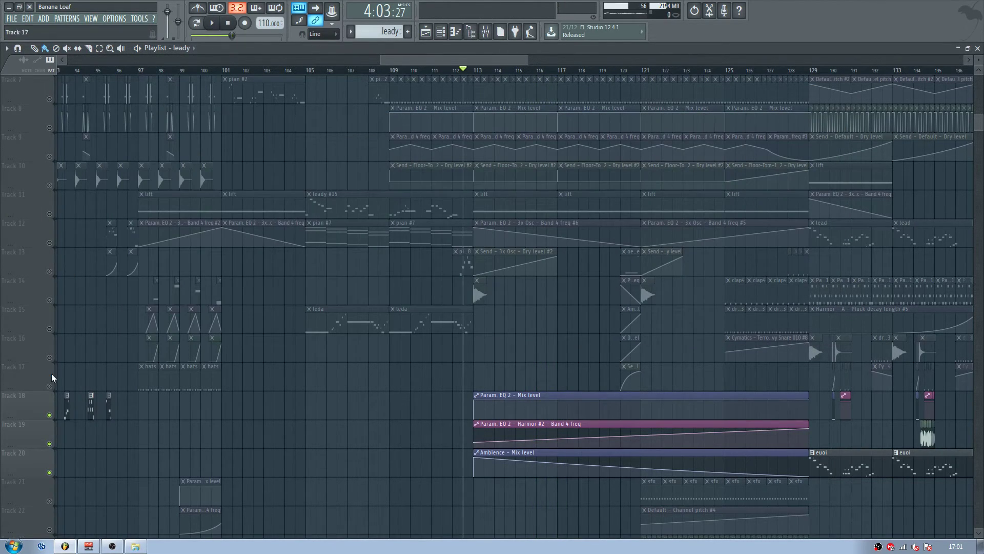
{"action": "left_click", "coordinate": [50, 415], "text": "ctrl"}
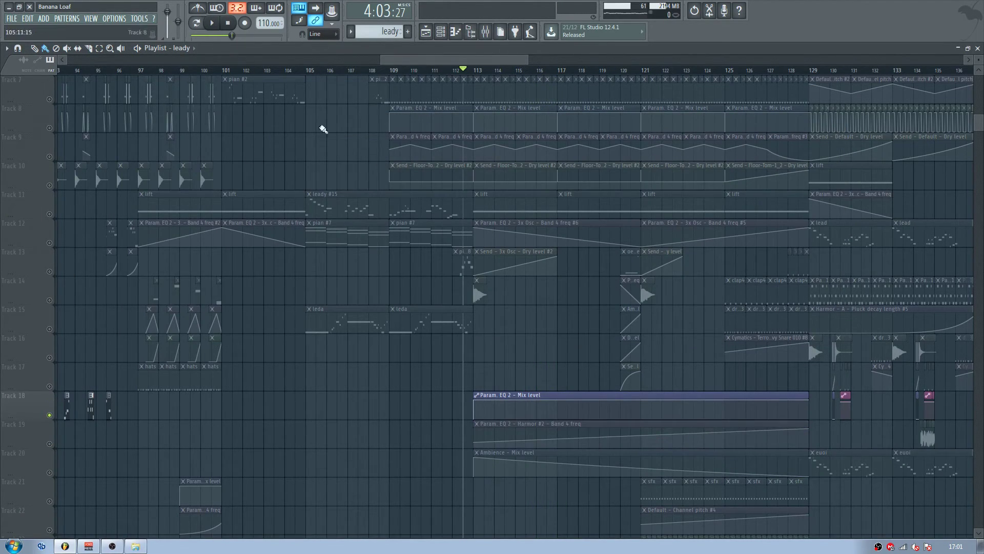
{"action": "left_click", "coordinate": [49, 415], "text": "ctrl"}
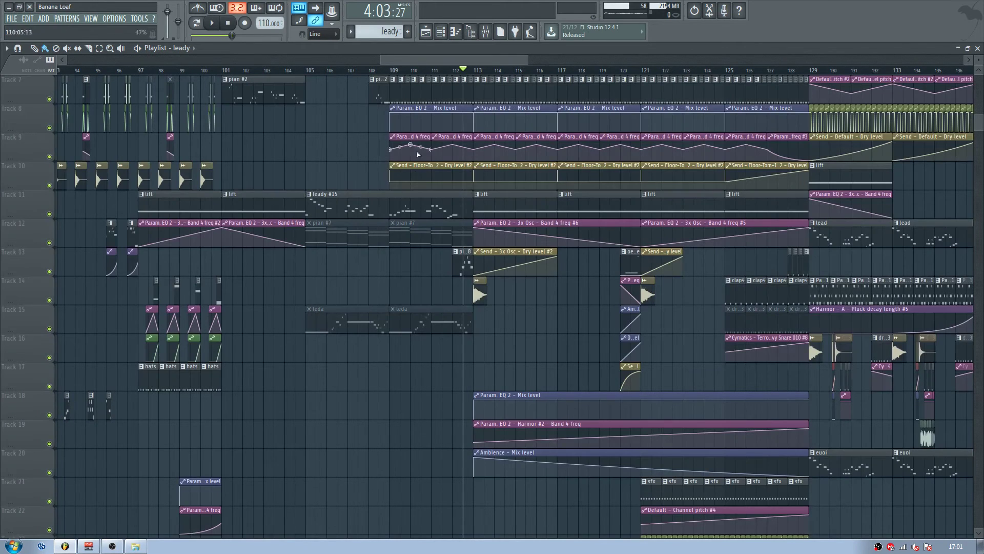
Open the leady clip at bar 113 in the piano roll and audition its Harmor #2 notes in pattern mode
{"action": "scroll", "coordinate": [343, 204], "scroll_direction": "up", "scroll_amount": 5}
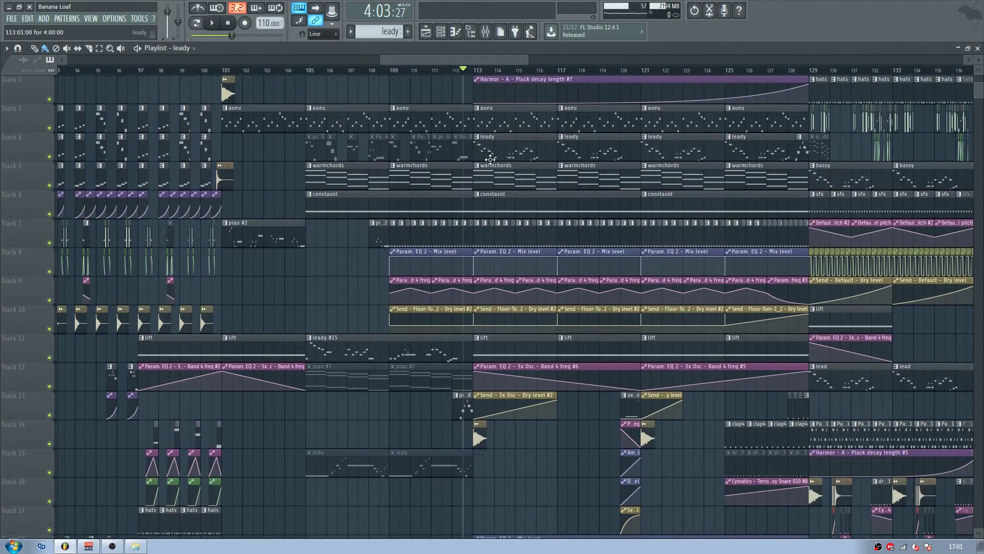
{"action": "double_click", "coordinate": [506, 150]}
{"action": "left_click_drag", "start_coordinate": [314, 63], "coordinate": [107, 66]}
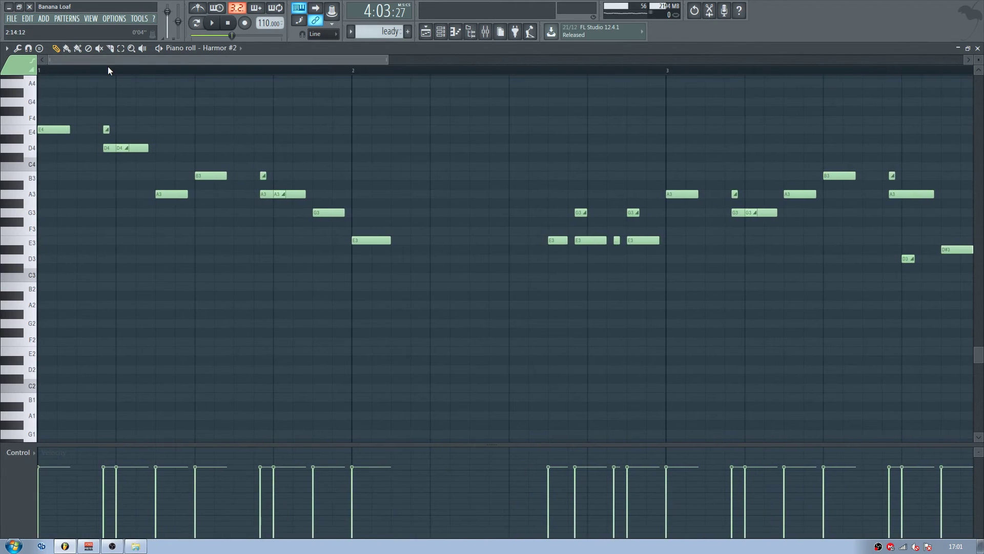
{"action": "left_click", "coordinate": [197, 25]}
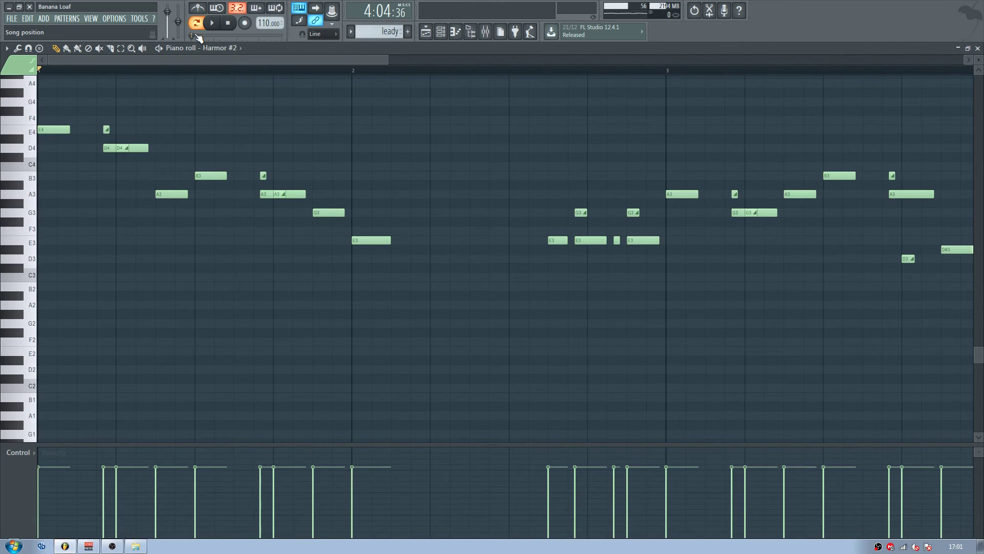
{"action": "key", "text": "space"}
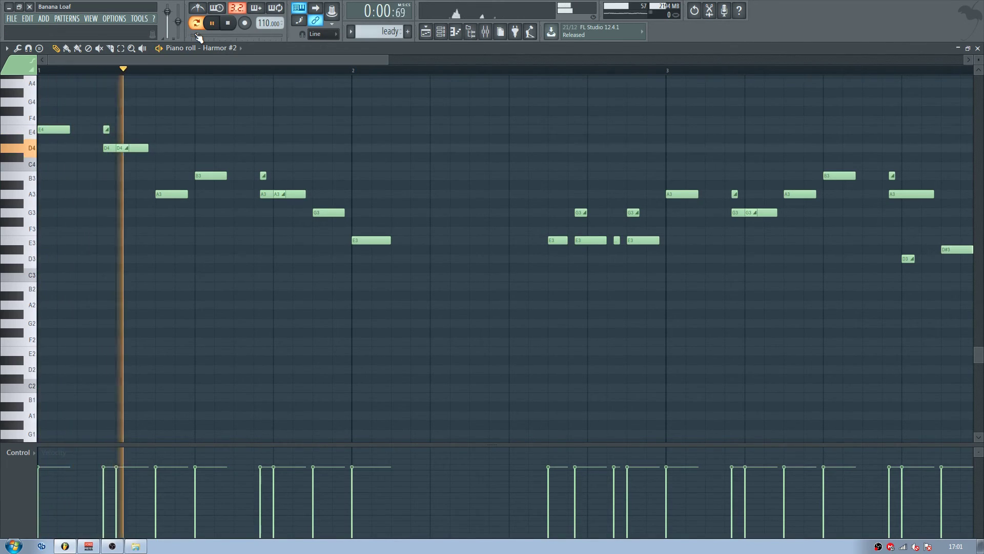
Stop playback, return to the start of the playlist and open the leady clip at bar 13
{"action": "left_click", "coordinate": [426, 32]}
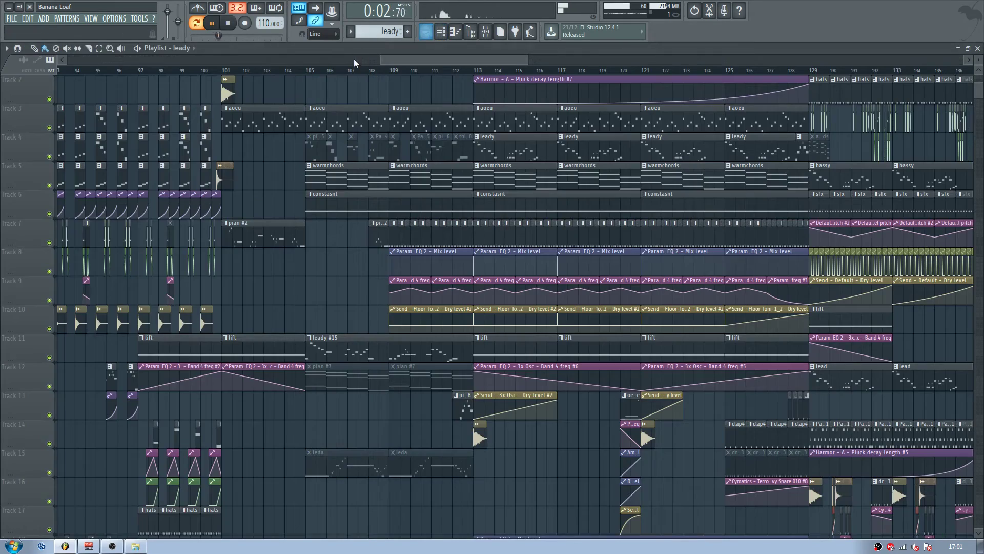
{"action": "key", "text": "space"}
{"action": "left_click_drag", "start_coordinate": [353, 59], "coordinate": [2, 80]}
{"action": "double_click", "coordinate": [316, 149]}
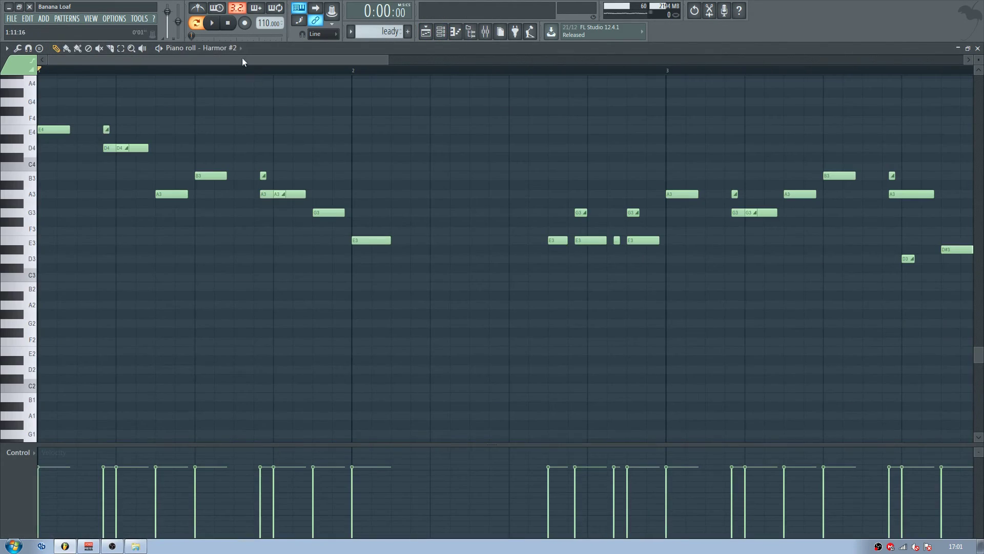
Audition the leady melody across its full length in the piano roll and return to the playlist
{"action": "key", "text": "space"}
{"action": "left_click_drag", "start_coordinate": [219, 63], "coordinate": [418, 71]}
{"action": "key", "text": "space"}
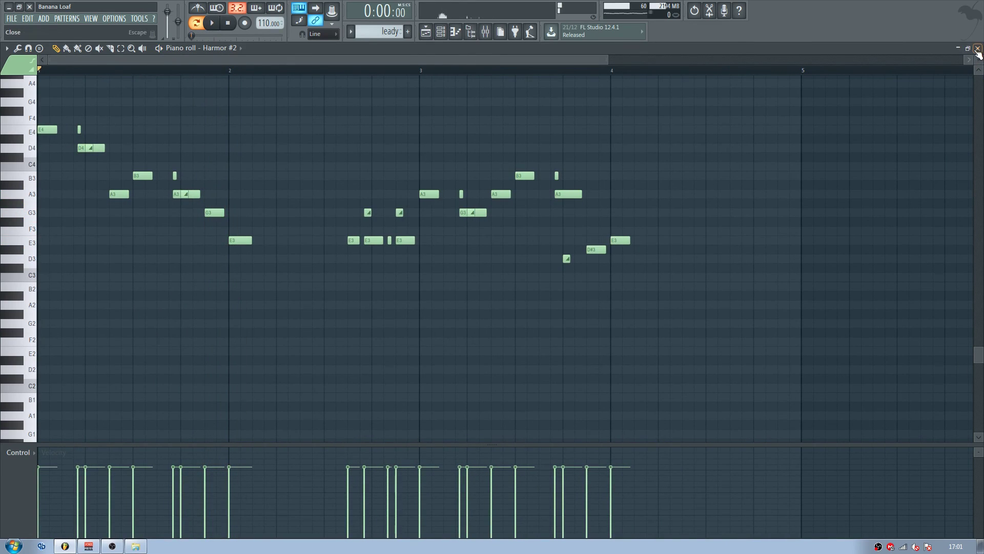
{"action": "key", "text": "F5"}
{"action": "key", "text": "F6"}
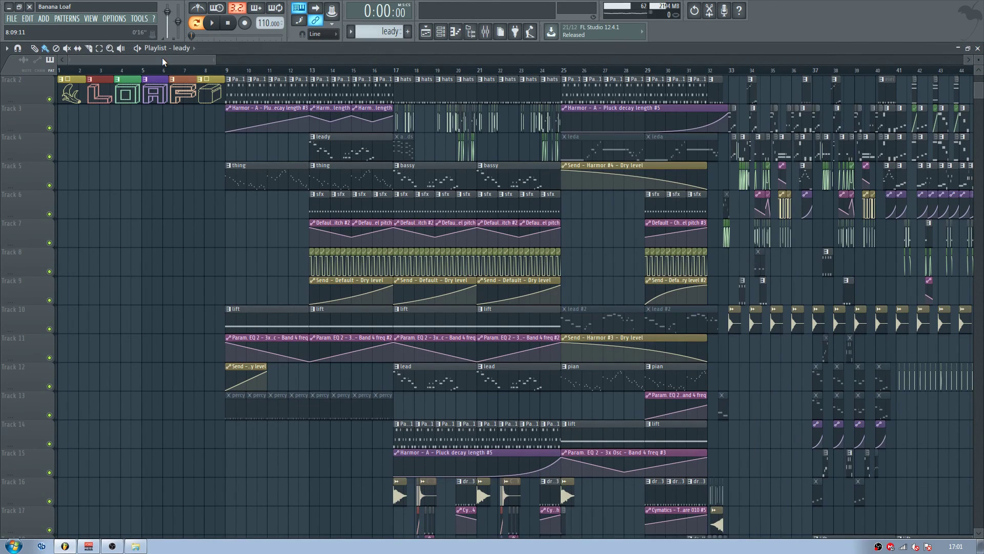